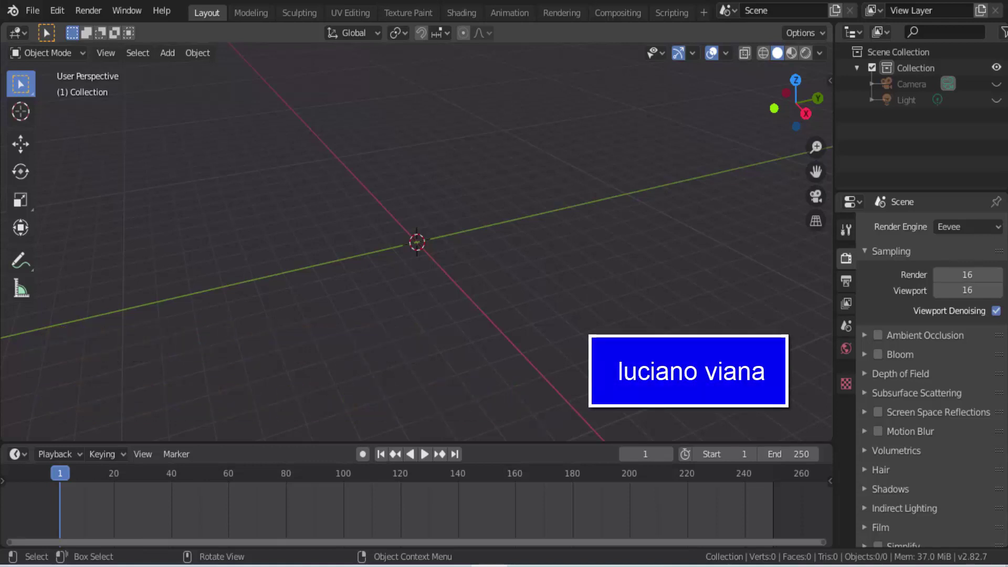
# Step: Add a Bezier circle at the origin, zoom in, and view it in Top Orthographic
pyautogui.click(167, 53)
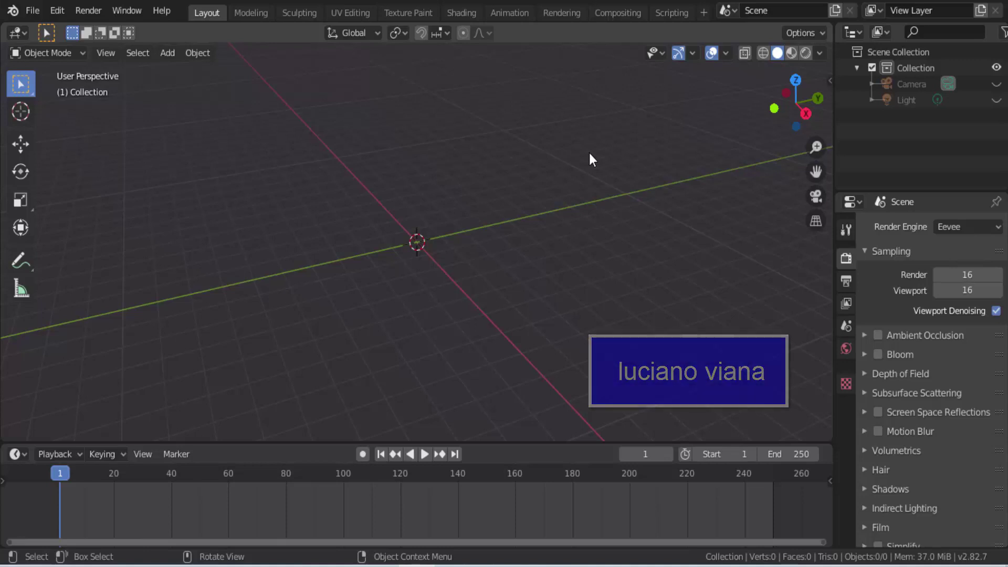
pyautogui.click(166, 52)
pyautogui.moveTo(187, 87)
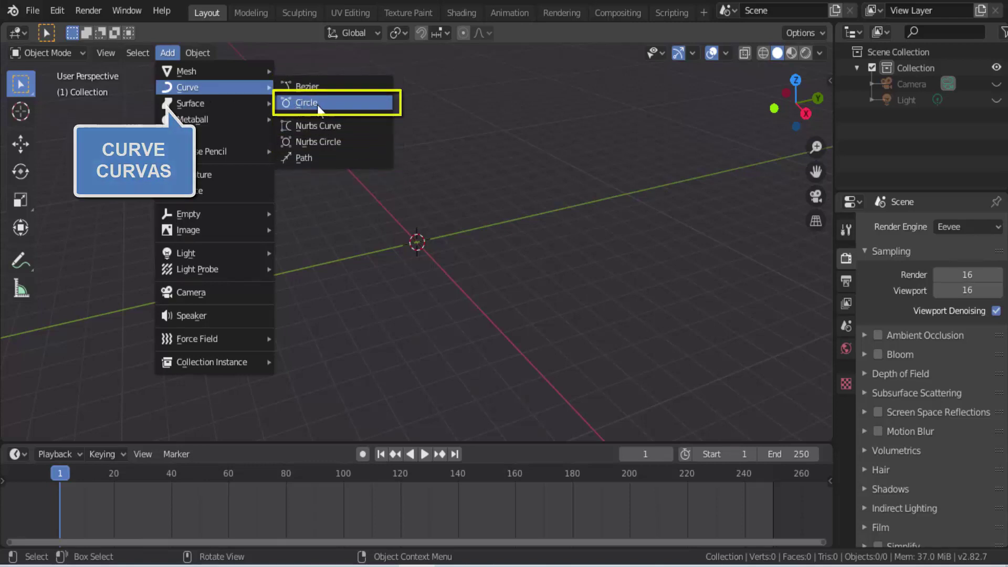
pyautogui.click(308, 103)
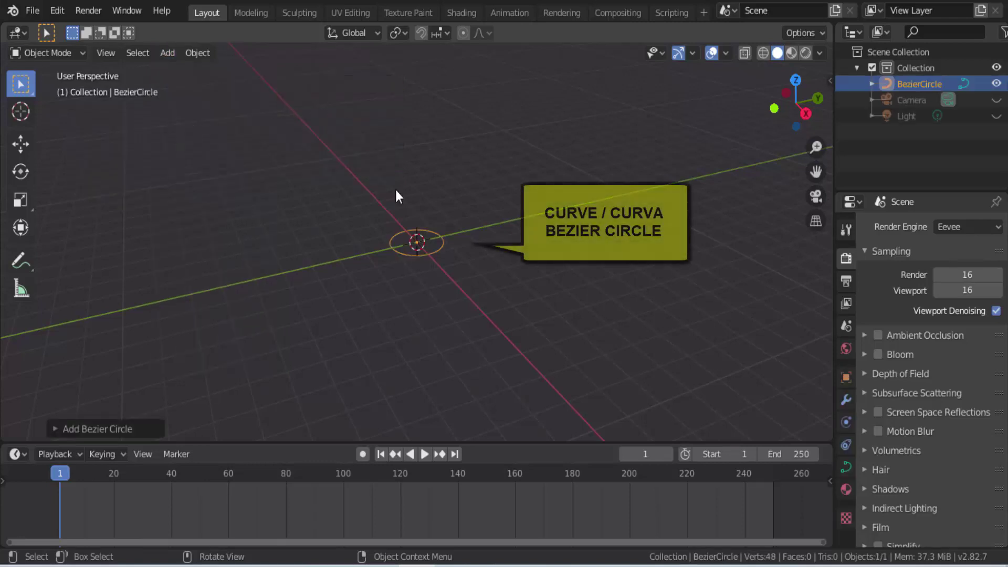
pyautogui.scroll(3, 580, 278)
pyautogui.scroll(2, 580, 275)
pyautogui.scroll(2, 581, 275)
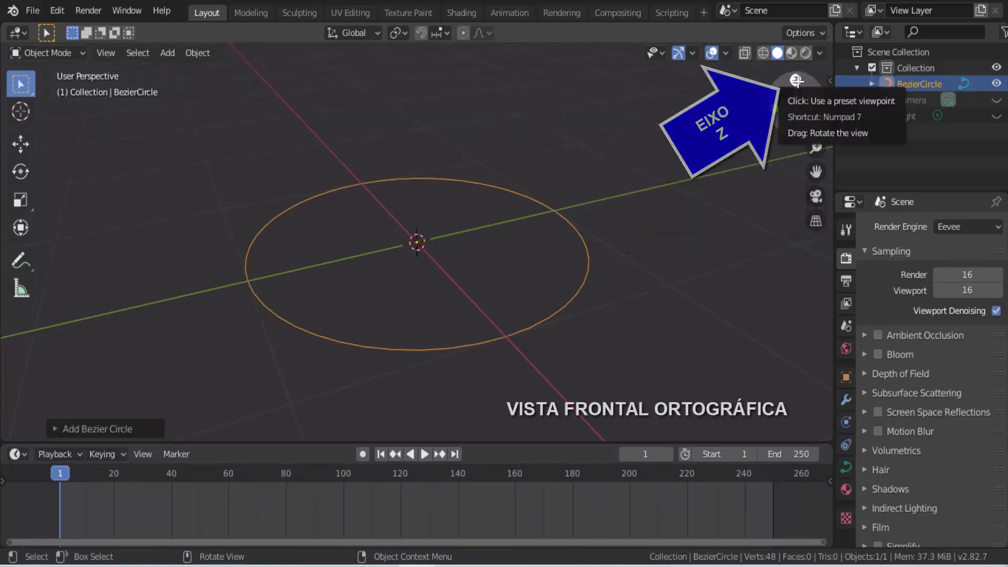
pyautogui.click(799, 82)
# Step: Enter Edit Mode on the circle and select its top and right control points to inspect handles
pyautogui.click(48, 53)
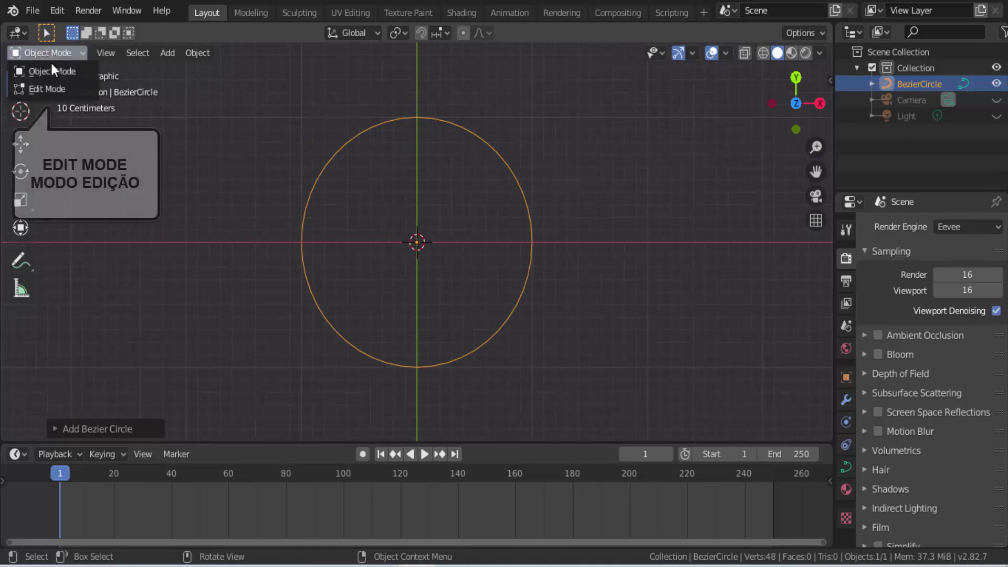
pyautogui.click(56, 88)
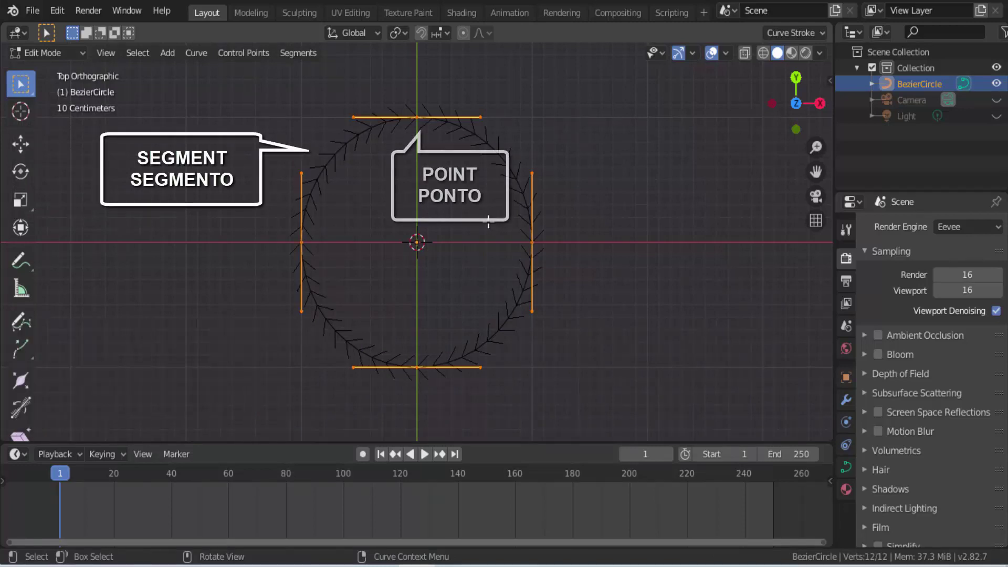
pyautogui.click(417, 117)
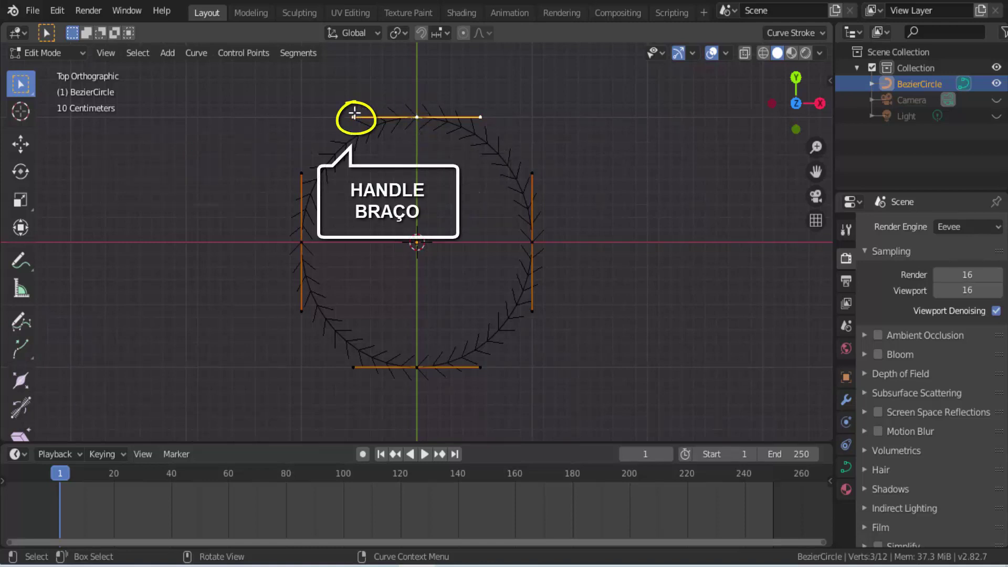
pyautogui.click(537, 242)
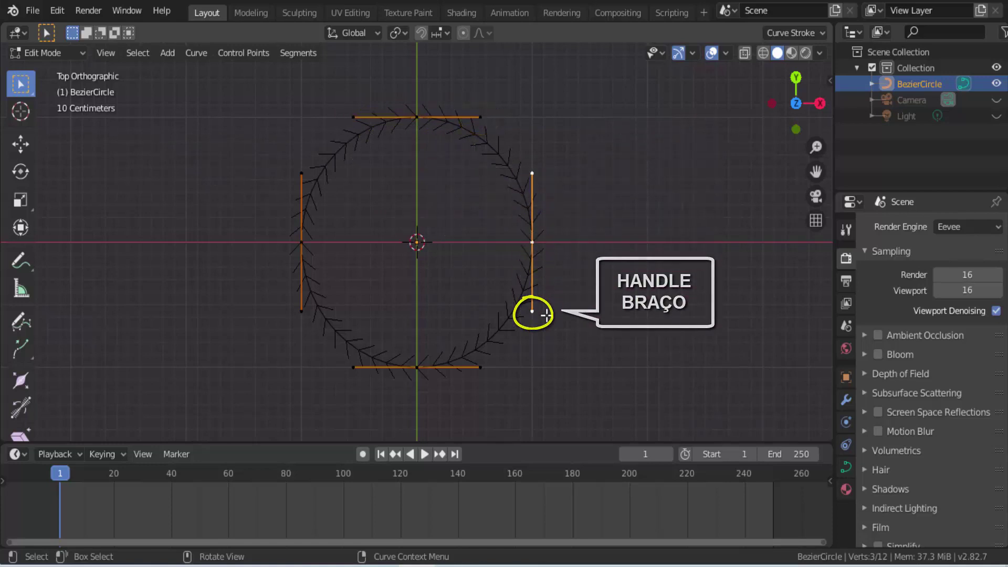
pyautogui.click(418, 116)
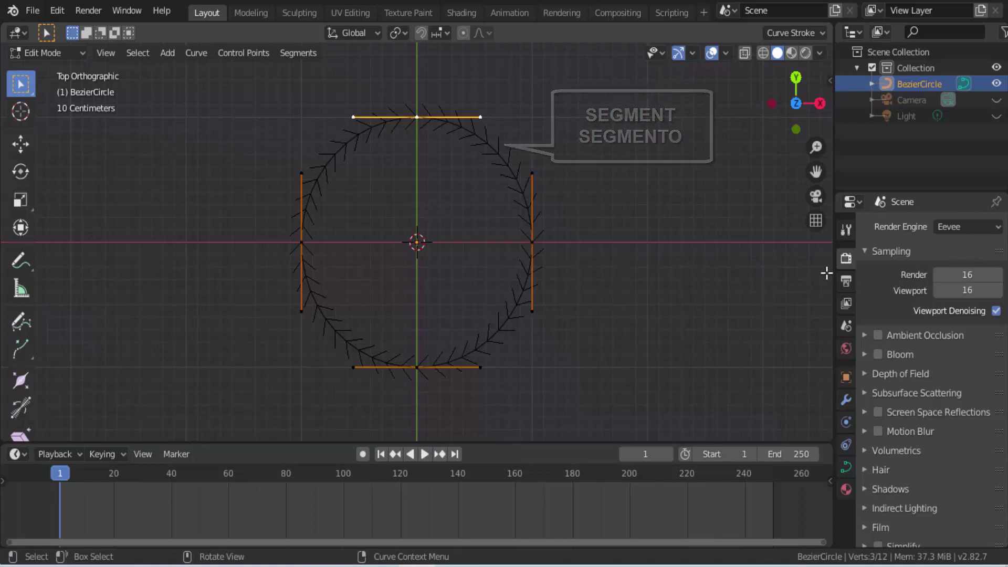
# Step: Widen the Properties editor and set the circle's Resolution Preview U to 9
pyautogui.moveTo(834, 265); pyautogui.dragTo(764, 265)
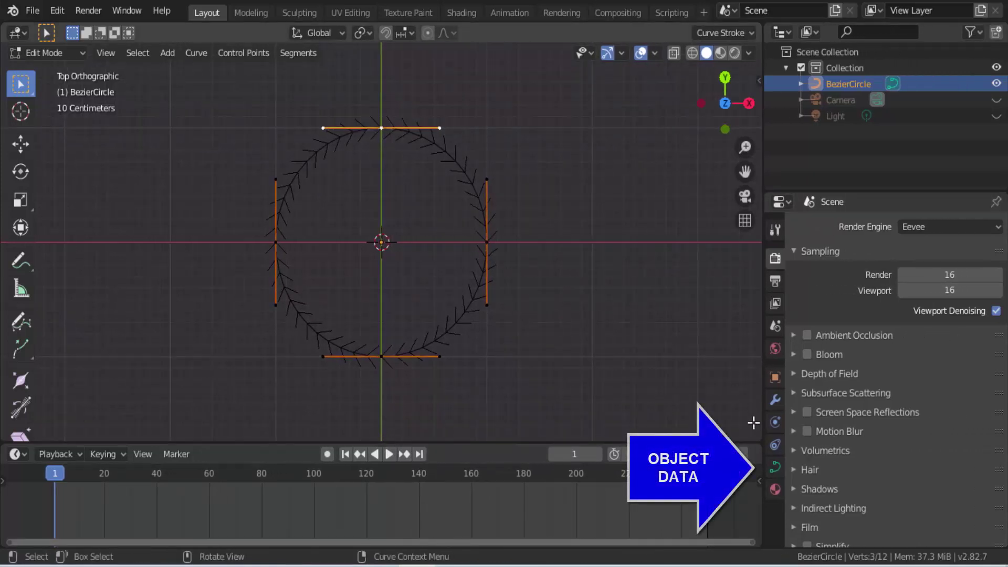
pyautogui.click(775, 469)
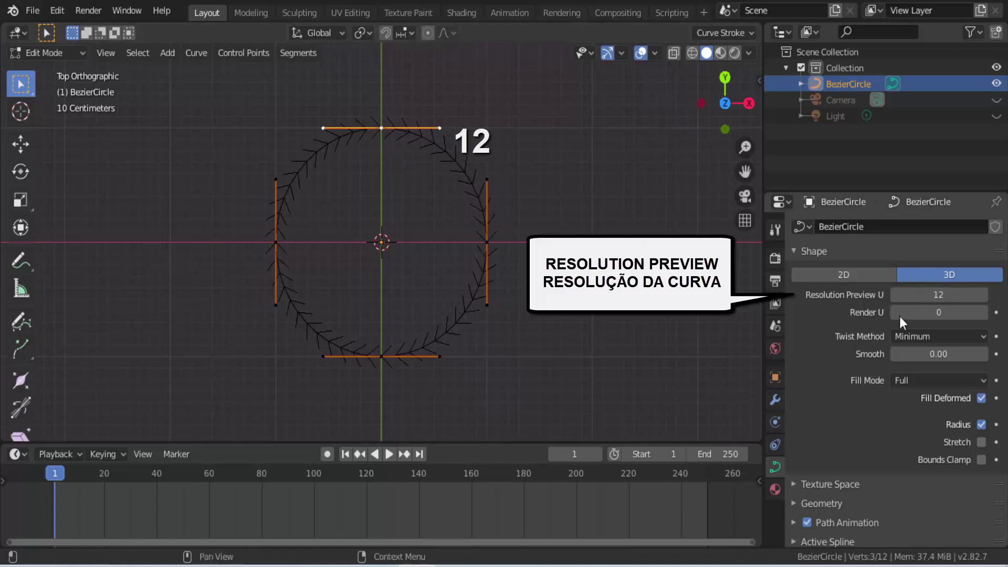
pyautogui.moveTo(938, 295); pyautogui.dragTo(896, 294)
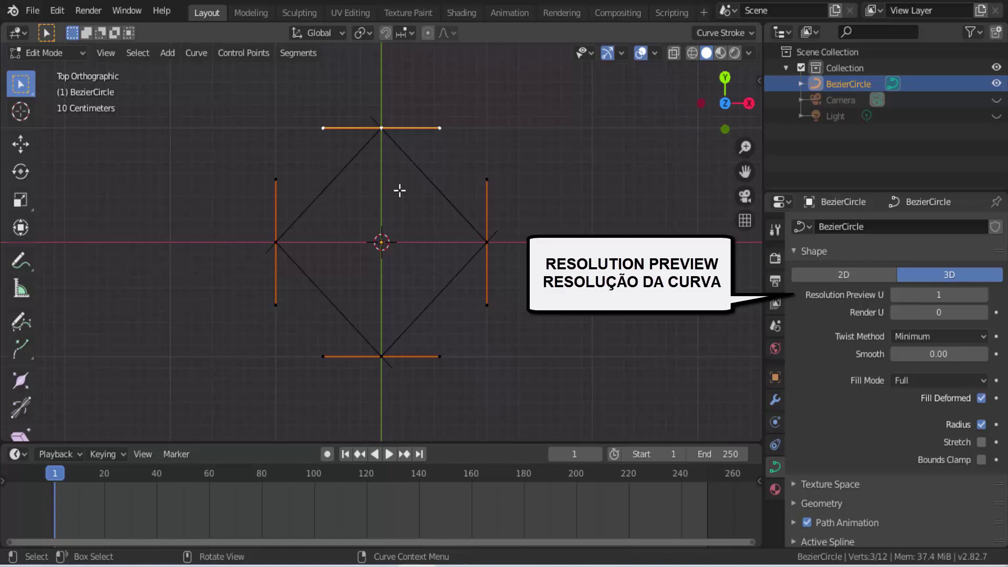
pyautogui.doubleClick(939, 295)
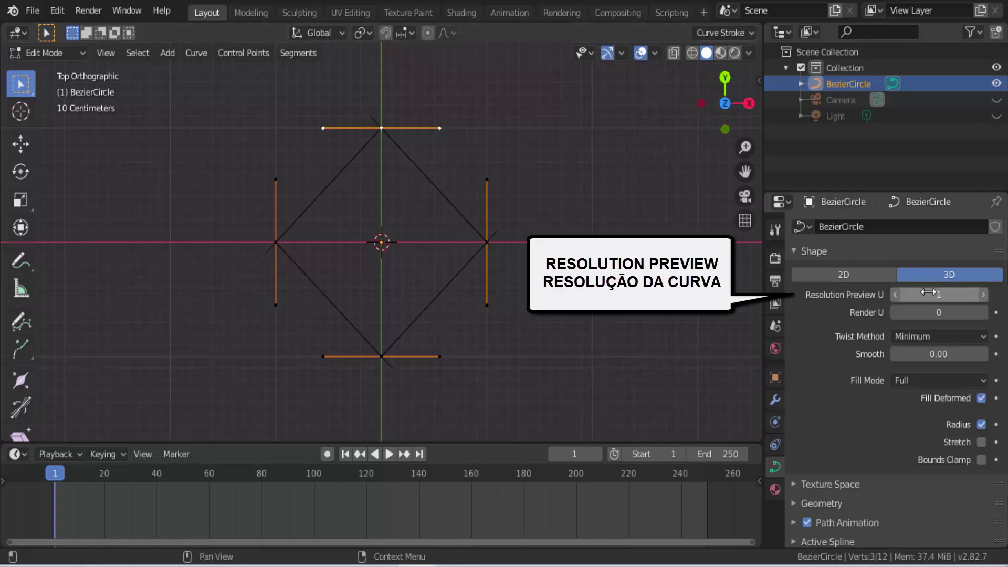
pyautogui.write('9')
pyautogui.press('Return')
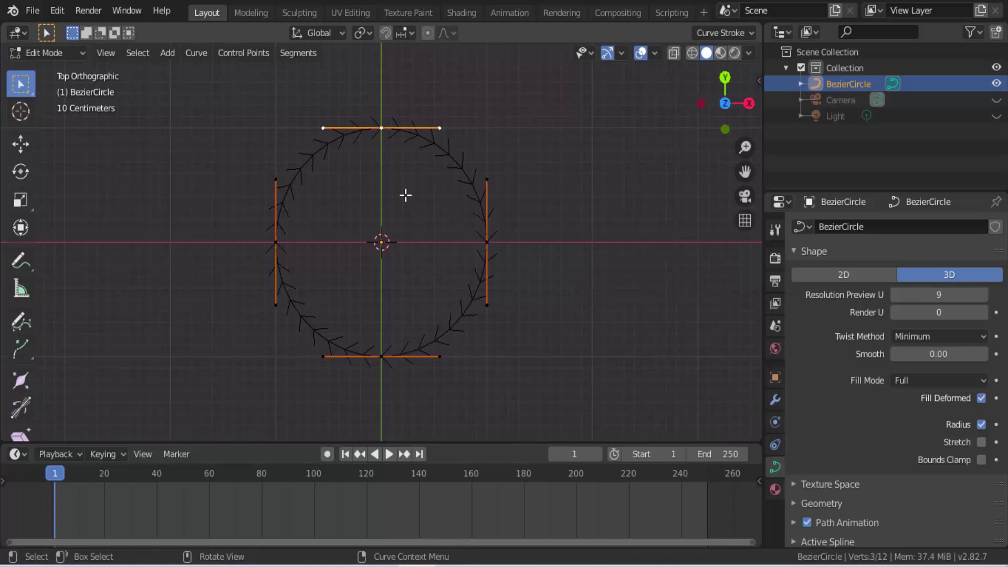
# Step: Select the right control point with both handles, then start and cancel a move
pyautogui.click(487, 242)
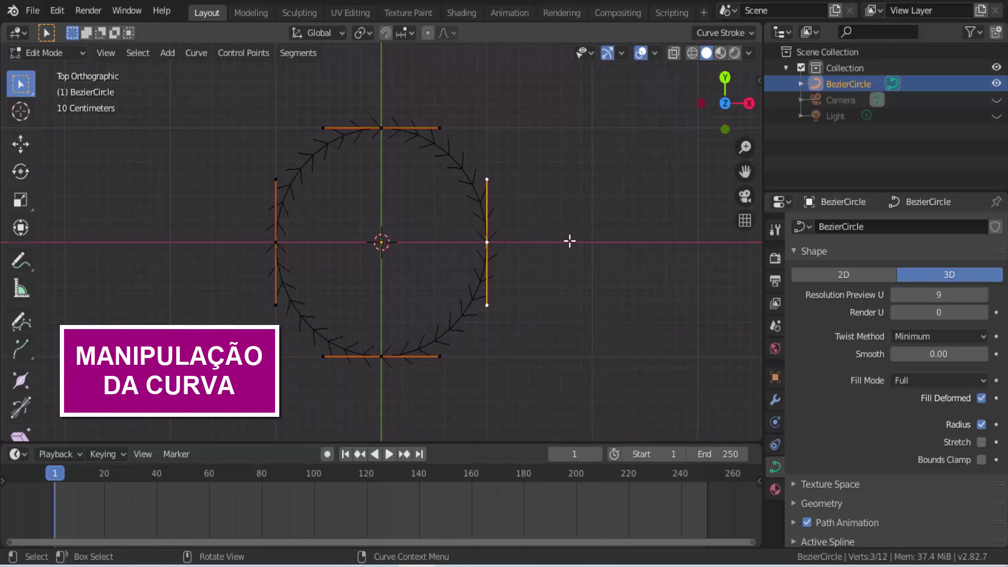
pyautogui.click(487, 179)
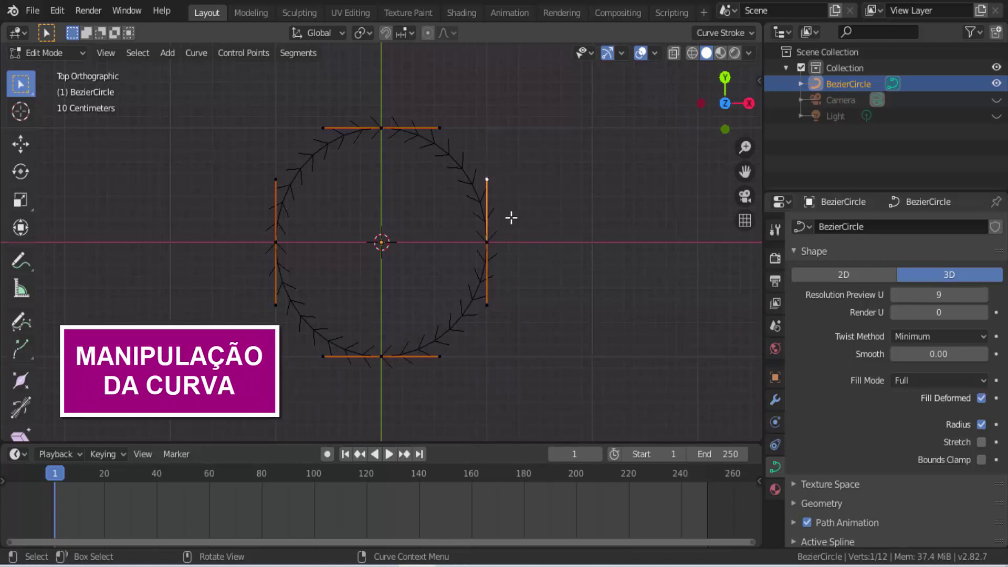
pyautogui.click(487, 305)
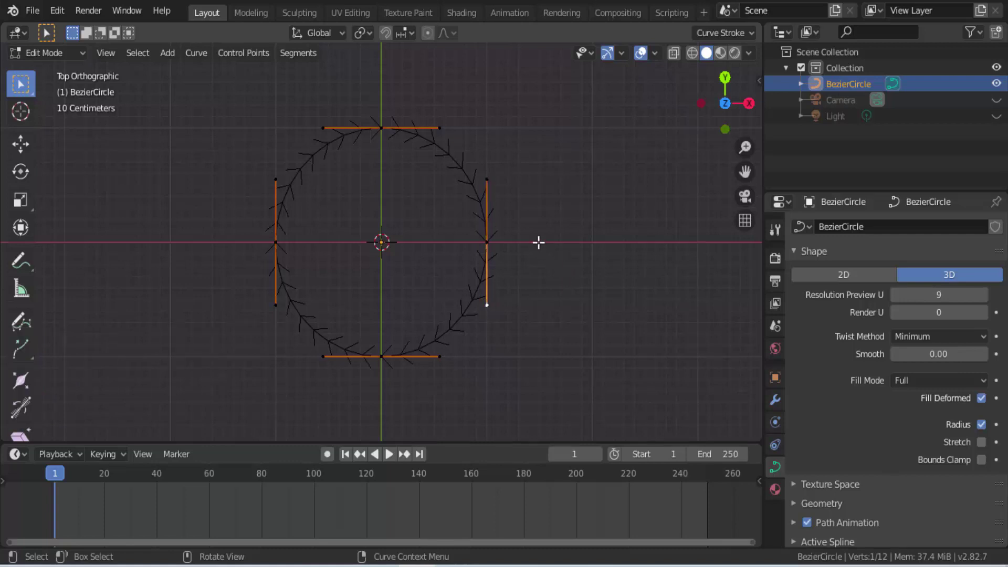
pyautogui.click(488, 242)
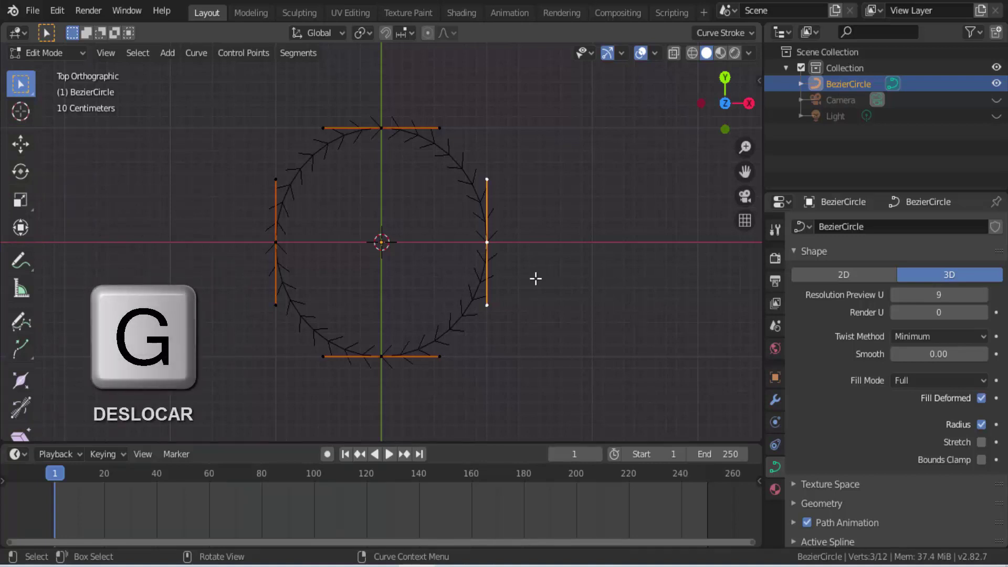
pyautogui.press('g')
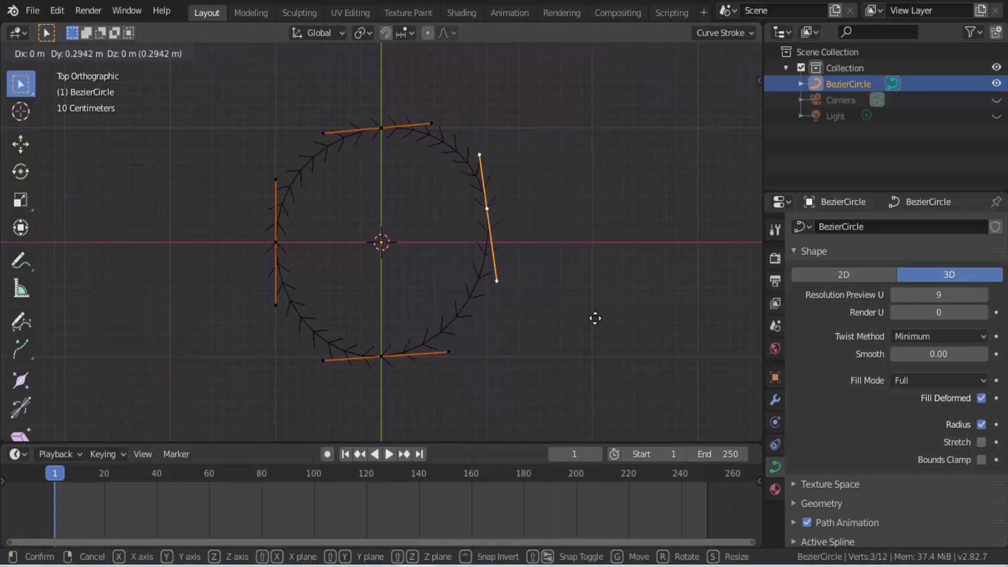
pyautogui.press('Escape')
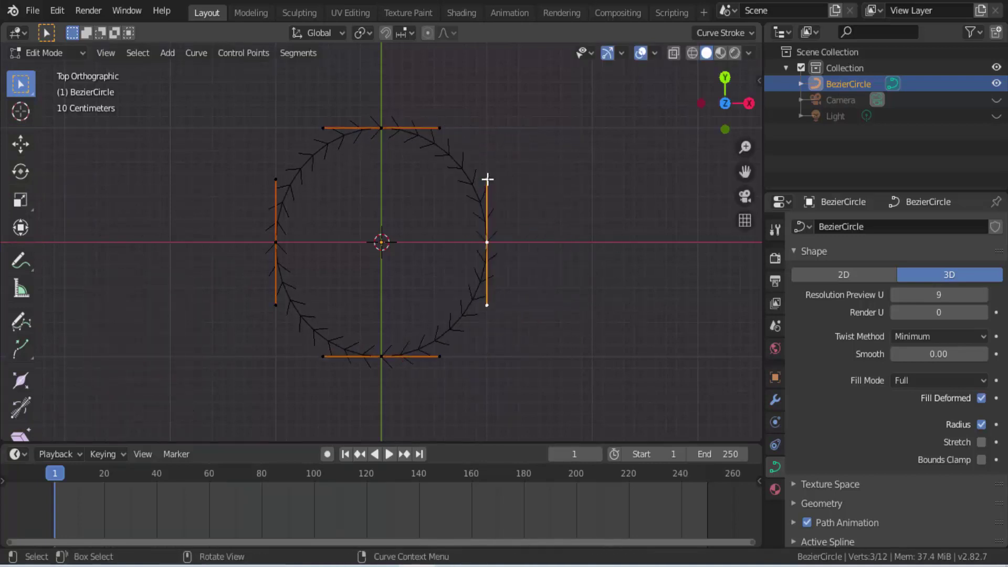
# Step: Rotate the right point's upper handle, cancel a scale, and return to top view
pyautogui.click(488, 179)
pyautogui.moveTo(722, 104)
pyautogui.mouseDown()
pyautogui.moveTo(709, 124)
pyautogui.moveTo(710, 108)
pyautogui.mouseUp()
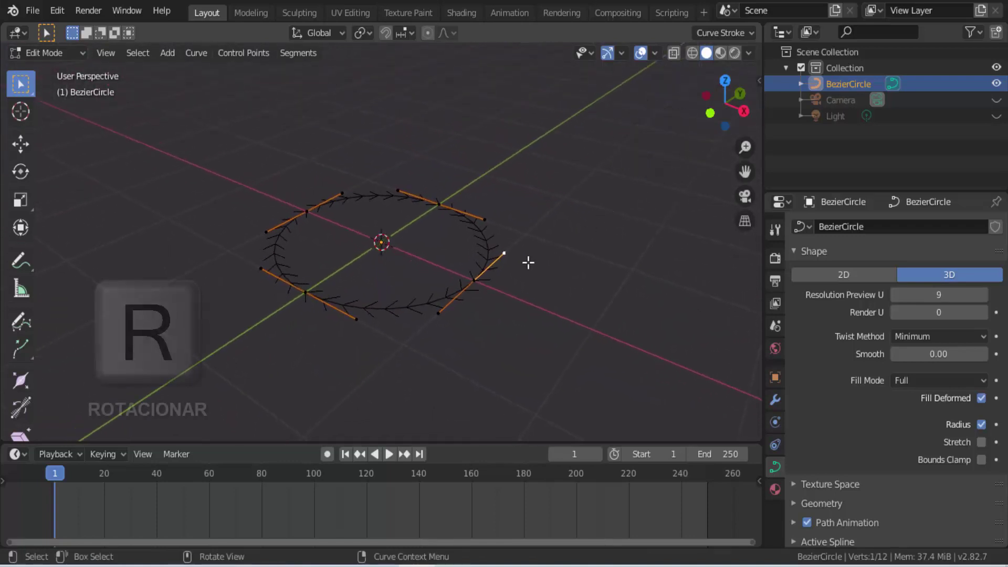
pyautogui.press('r')
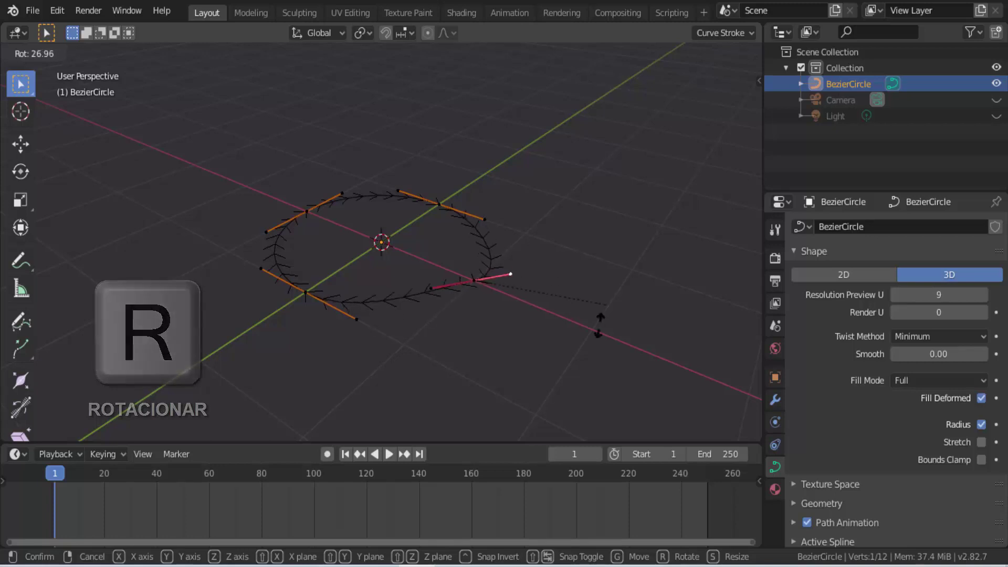
pyautogui.click(604, 253)
pyautogui.press('s')
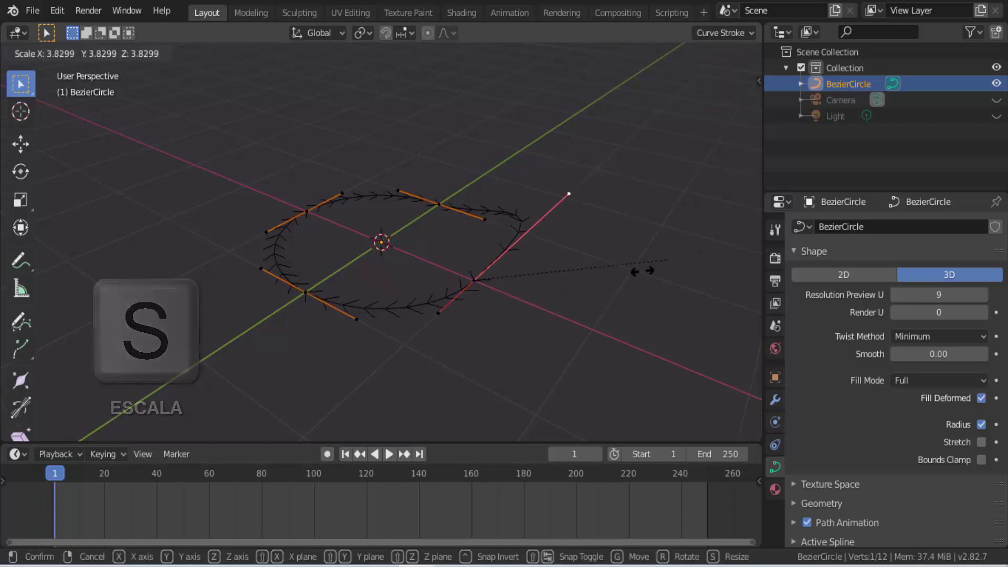
pyautogui.press('Escape')
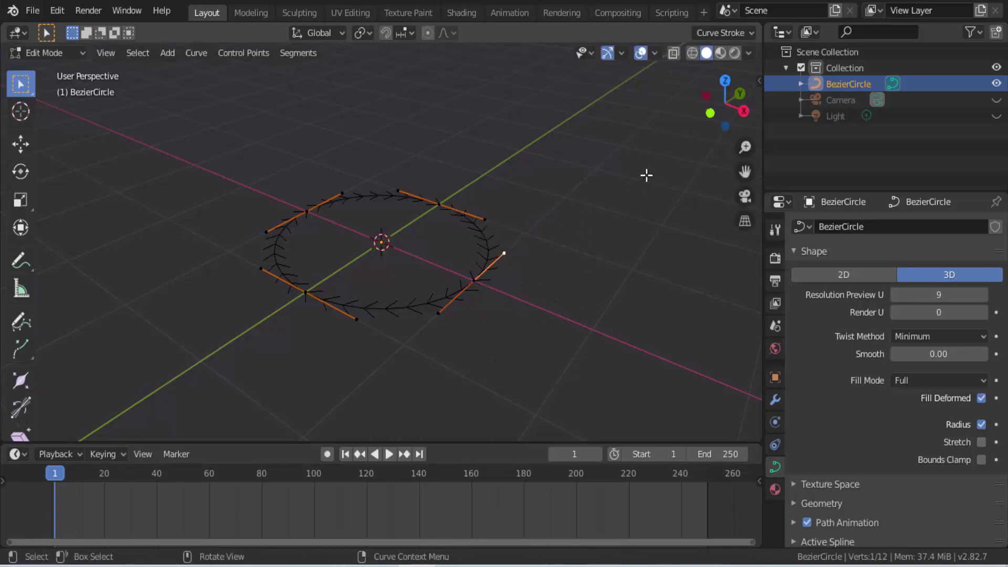
pyautogui.moveTo(721, 112); pyautogui.dragTo(502, 217)
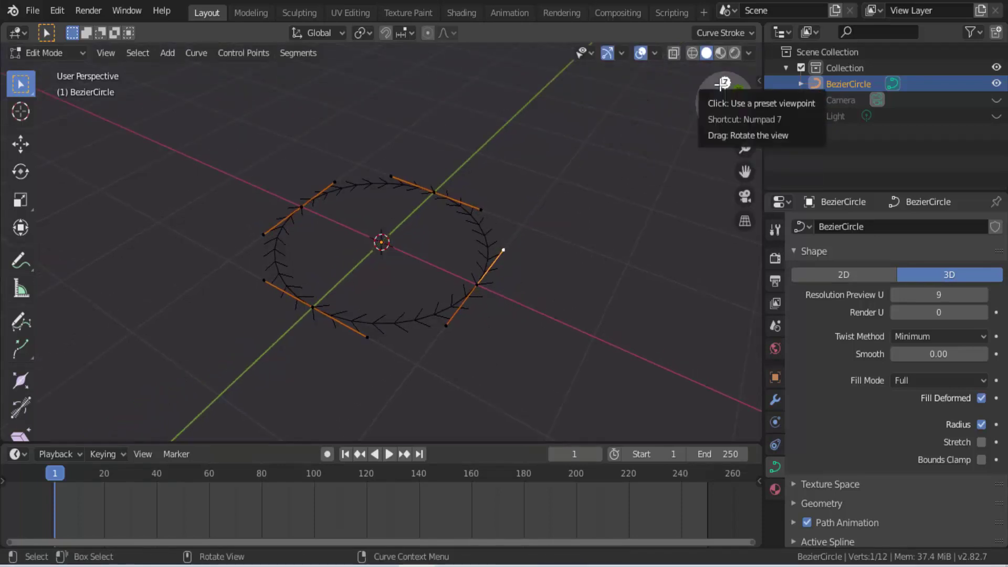
pyautogui.click(724, 83)
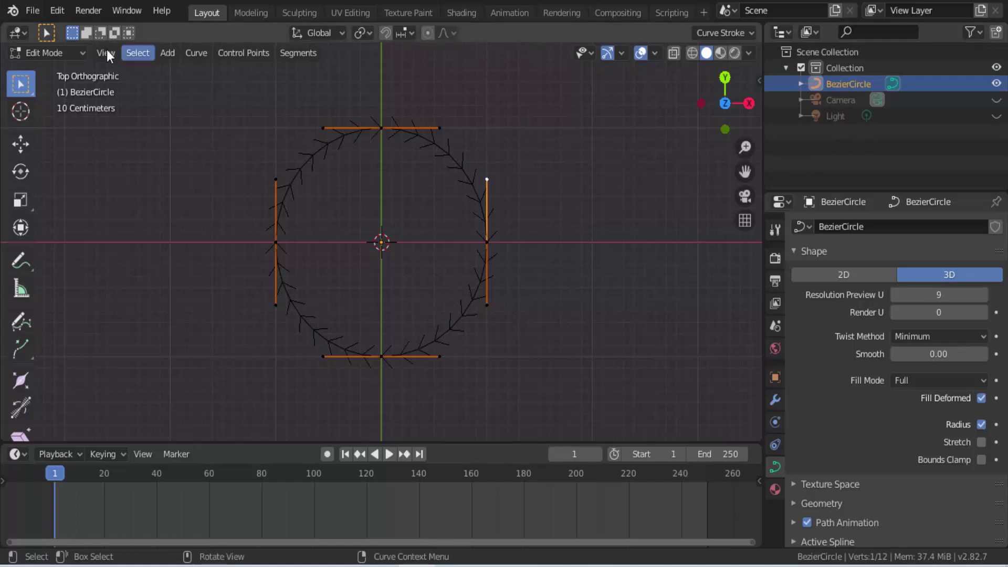
# Step: Render a test image of the scene and close it
pyautogui.click(88, 11)
pyautogui.click(102, 26)
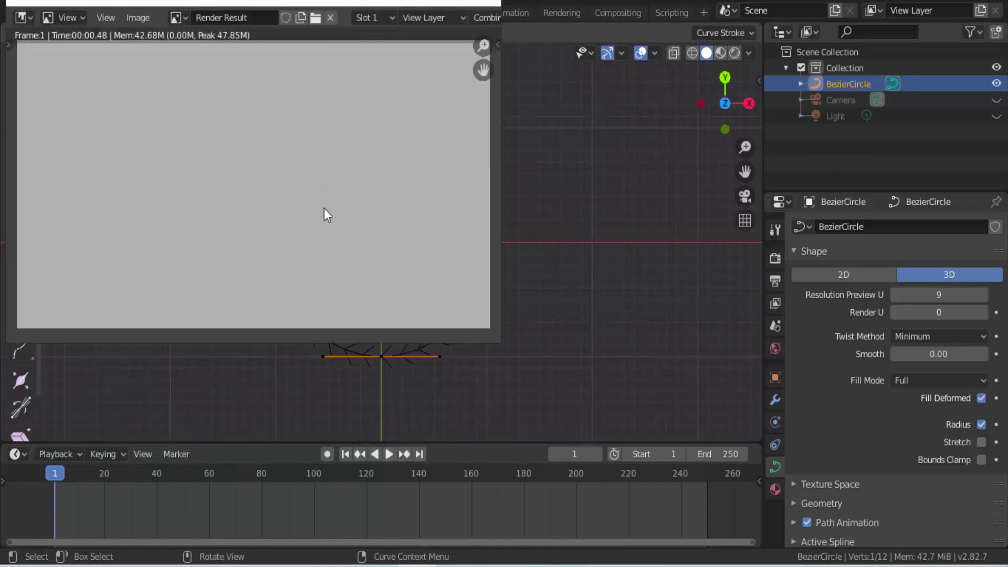
pyautogui.click(482, 4)
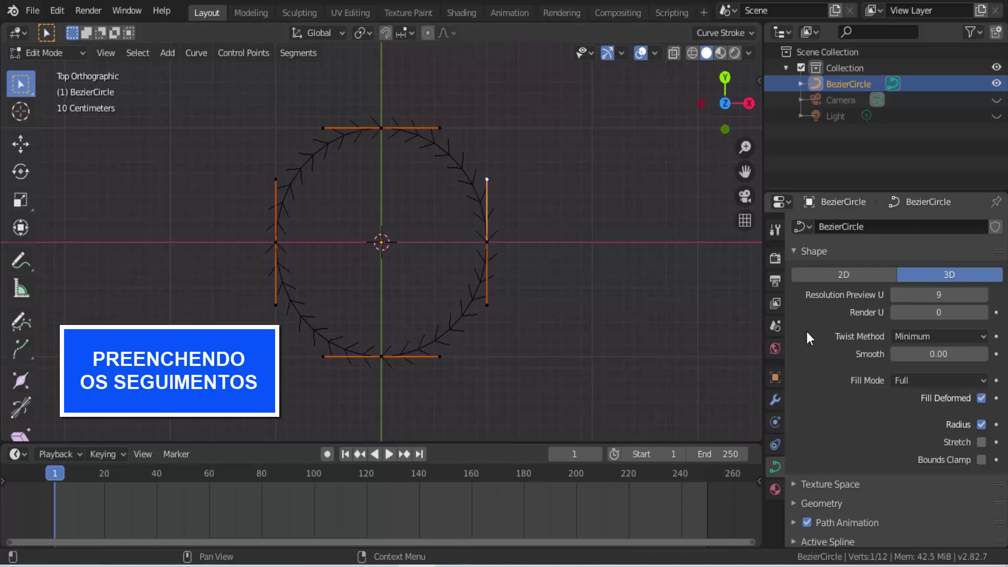
# Step: Expand Geometry, select all points, and set Bevel Depth to 0.09 m
pyautogui.scroll(-3, 807, 332)
pyautogui.scroll(-2, 808, 333)
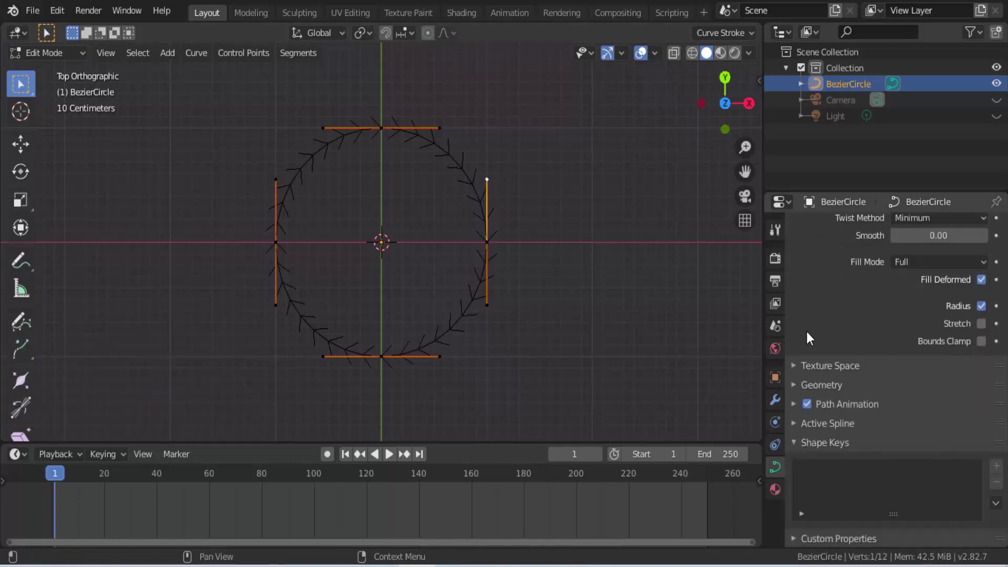
pyautogui.click(791, 384)
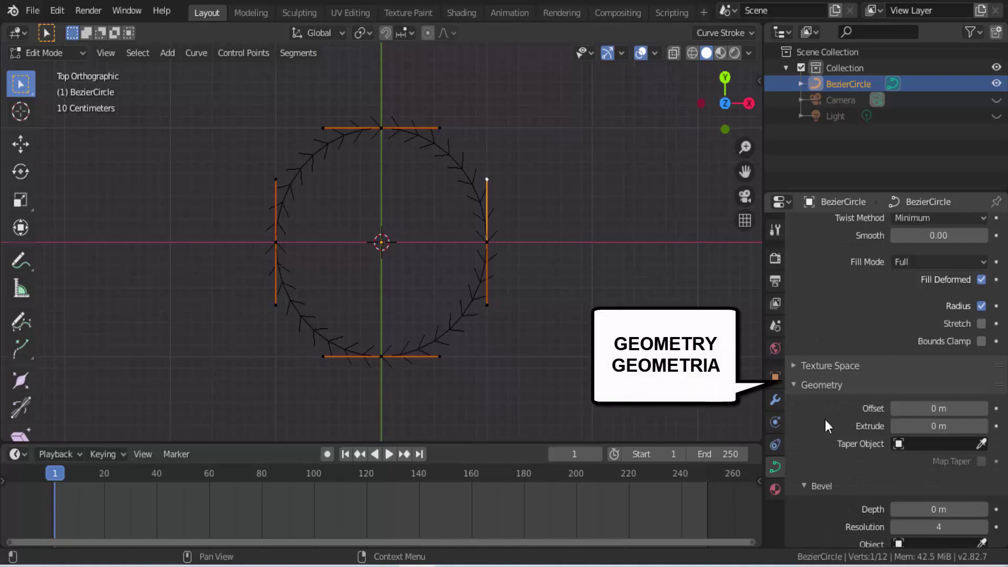
pyautogui.scroll(-3, 825, 420)
pyautogui.scroll(-3, 824, 419)
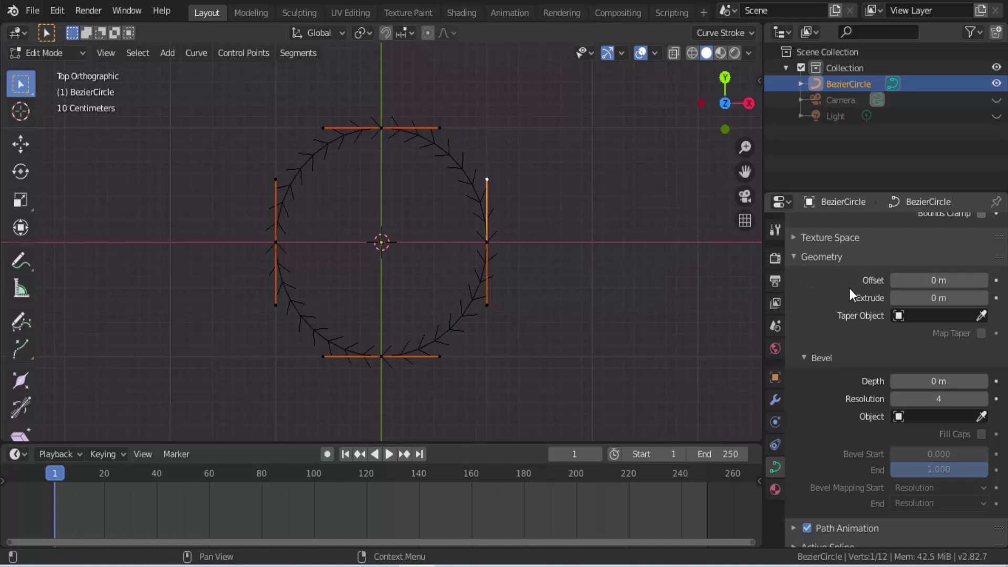
pyautogui.press('a')
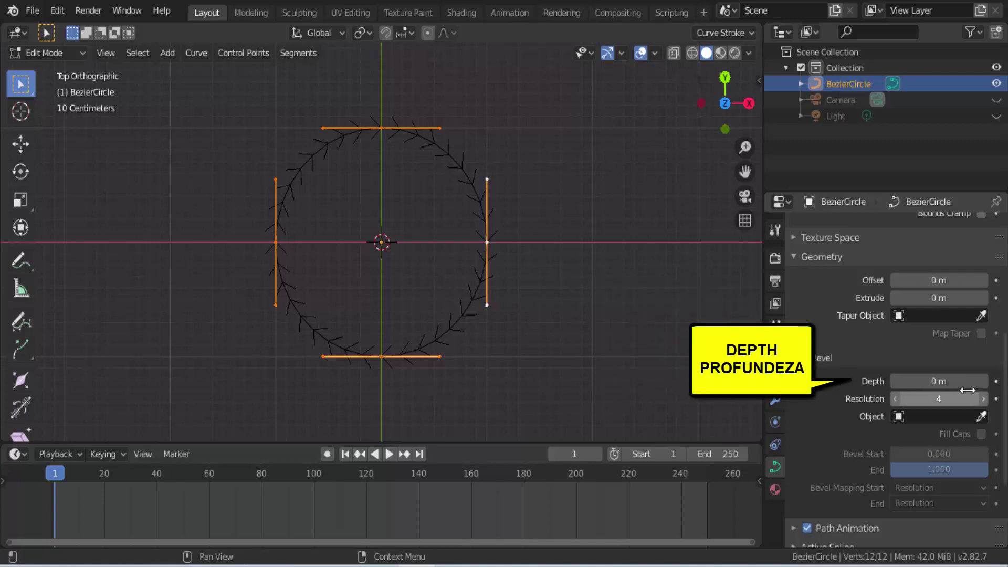
pyautogui.click(983, 381)
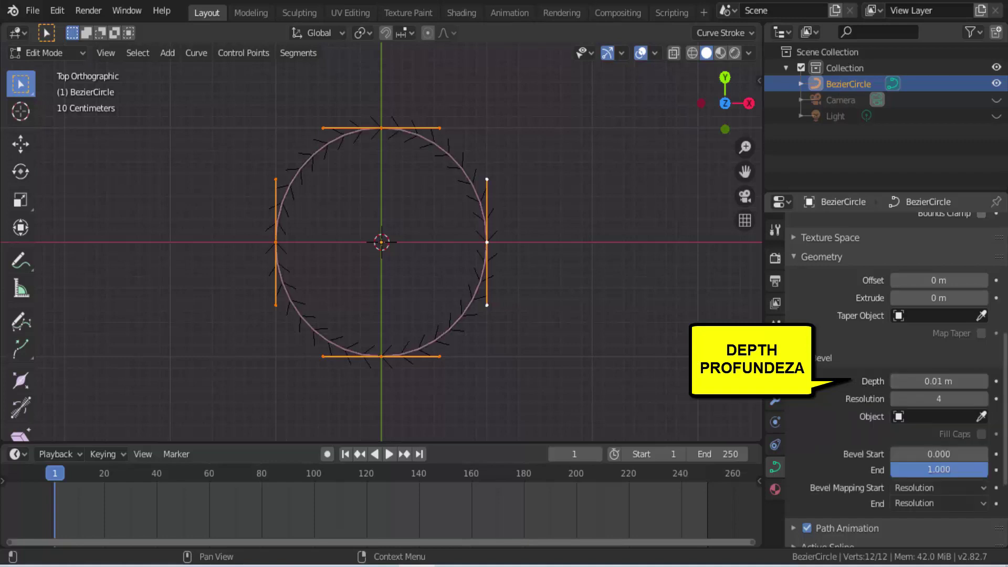
pyautogui.click(984, 381)
pyautogui.click(984, 382)
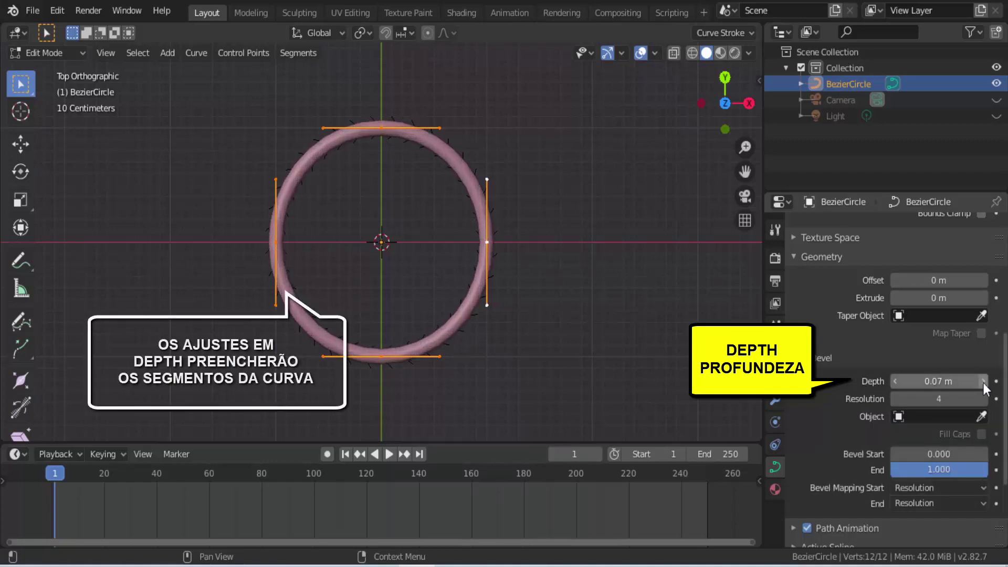
pyautogui.click(984, 381)
pyautogui.click(984, 381)
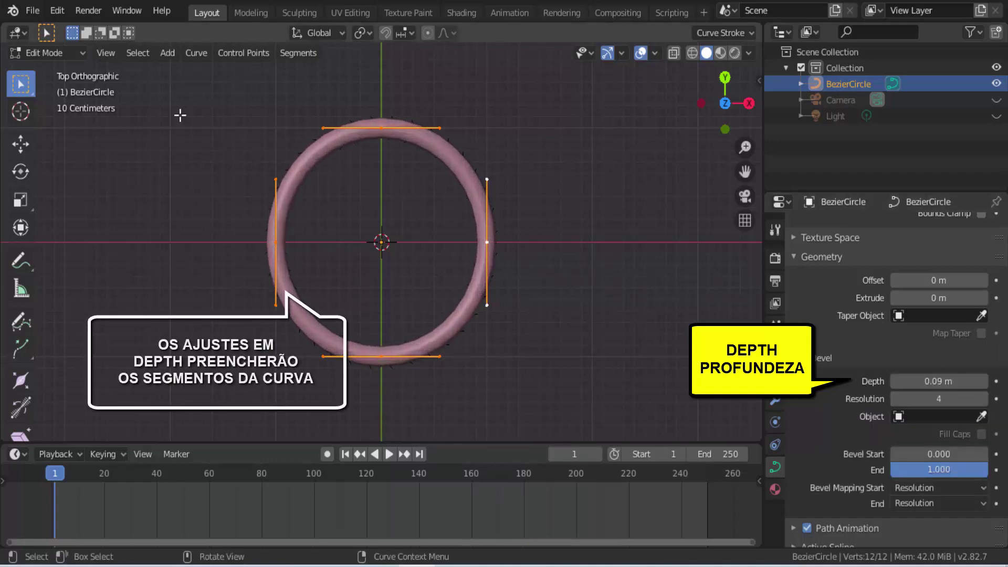
# Step: Render the ring, close the render, and set bevel resolution to 5
pyautogui.click(88, 10)
pyautogui.click(99, 29)
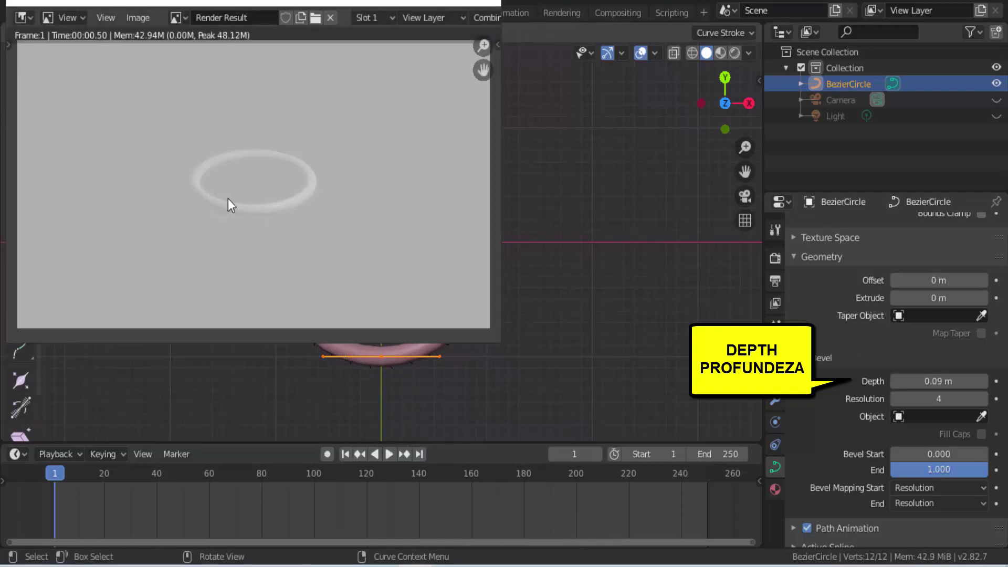
pyautogui.press('Escape')
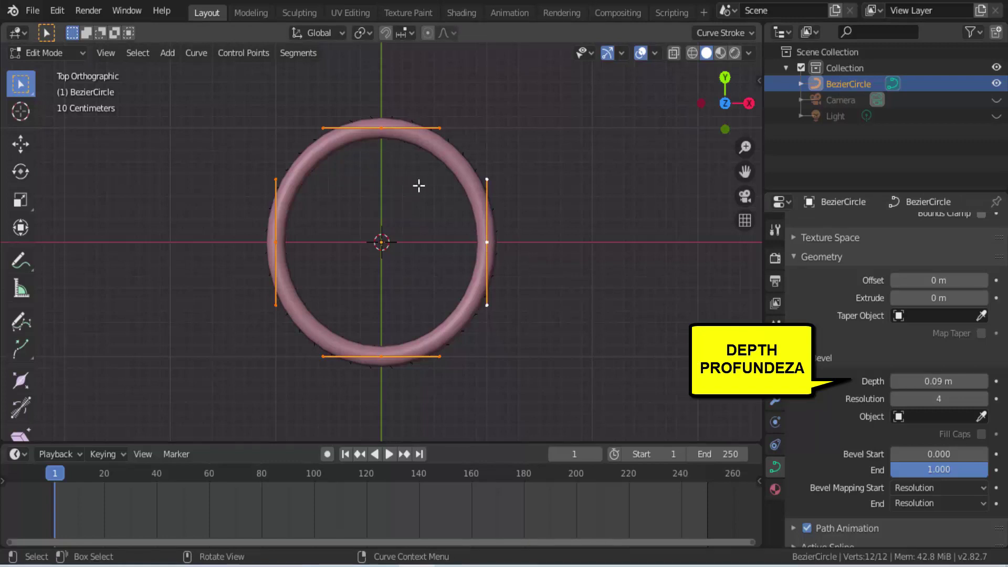
pyautogui.moveTo(938, 381)
pyautogui.mouseDown()
pyautogui.moveTo(961, 381)
pyautogui.moveTo(945, 393)
pyautogui.moveTo(961, 393)
pyautogui.mouseUp()
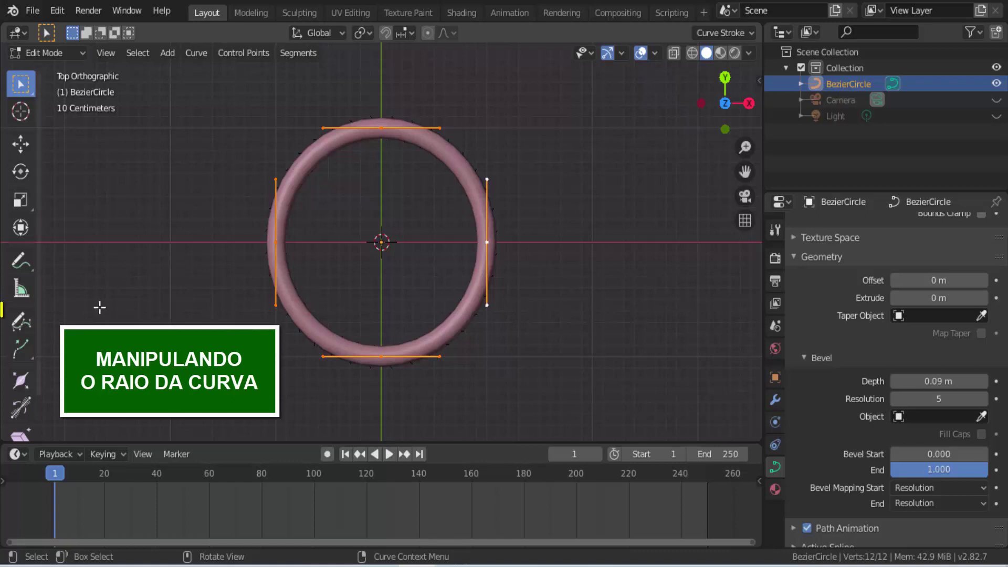
# Step: Enlarge the curve radius at the circle's right control point with the Radius tool
pyautogui.scroll(-3, 21, 342)
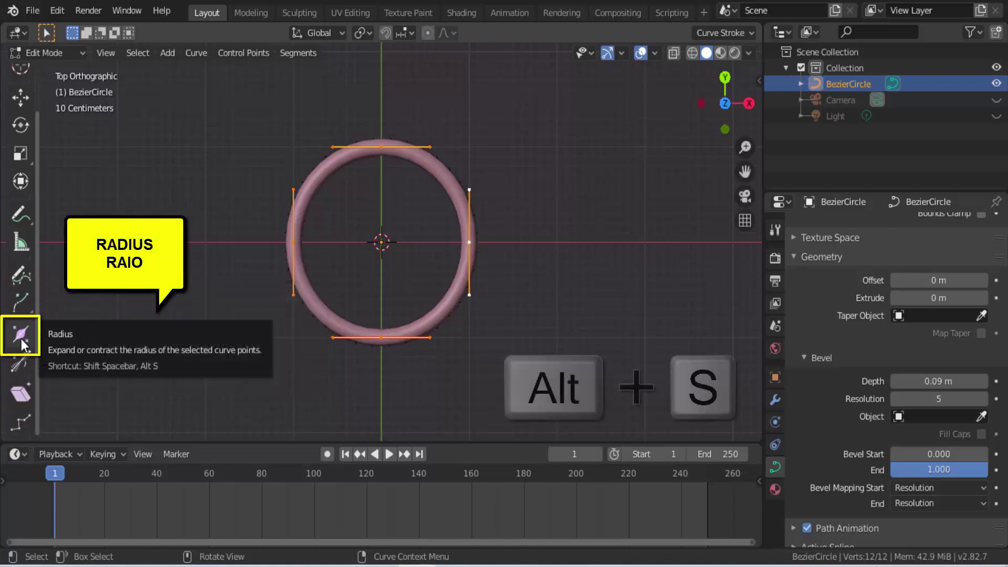
pyautogui.click(21, 338)
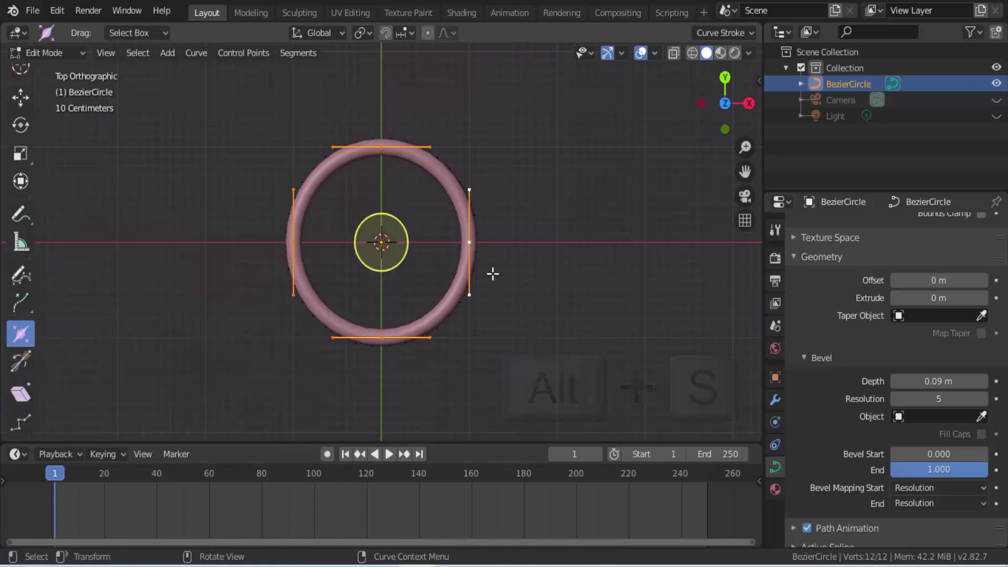
pyautogui.click(469, 242)
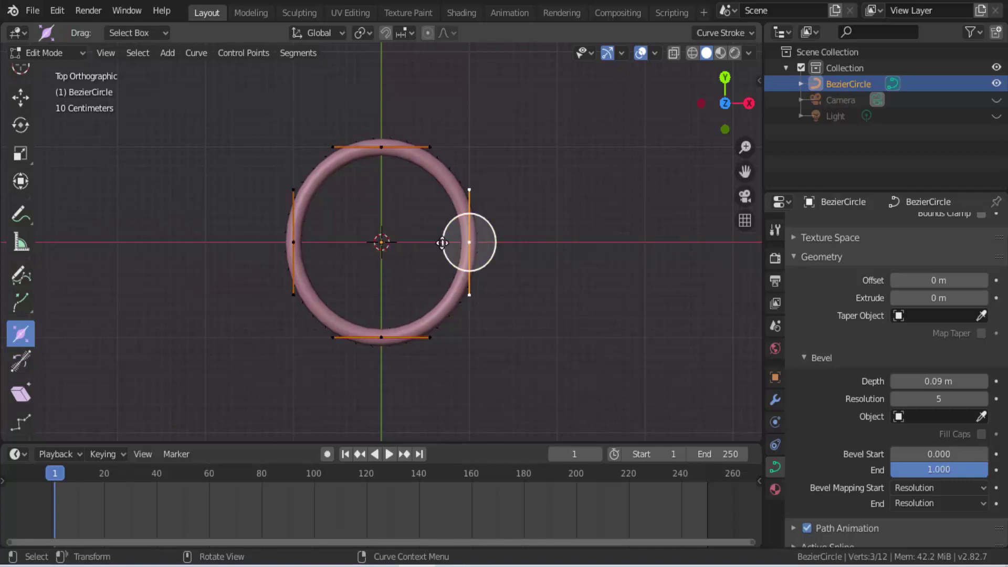
pyautogui.moveTo(440, 242)
pyautogui.mouseDown()
pyautogui.moveTo(391, 244)
pyautogui.moveTo(460, 242)
pyautogui.moveTo(392, 242)
pyautogui.moveTo(407, 242)
pyautogui.mouseUp()
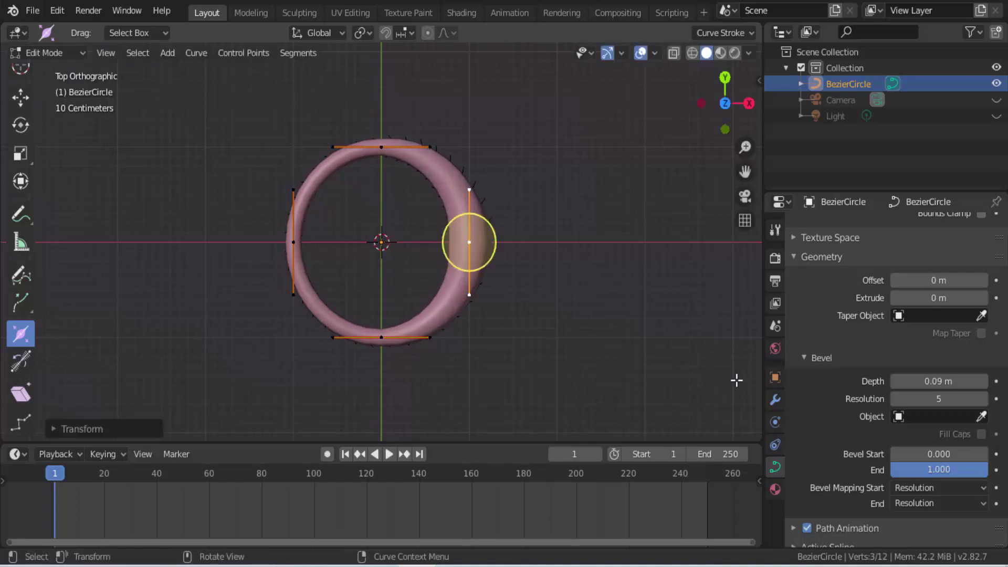
# Step: Set Bevel Depth back to 0 m
pyautogui.click(939, 381)
pyautogui.write('0')
pyautogui.press('Return')
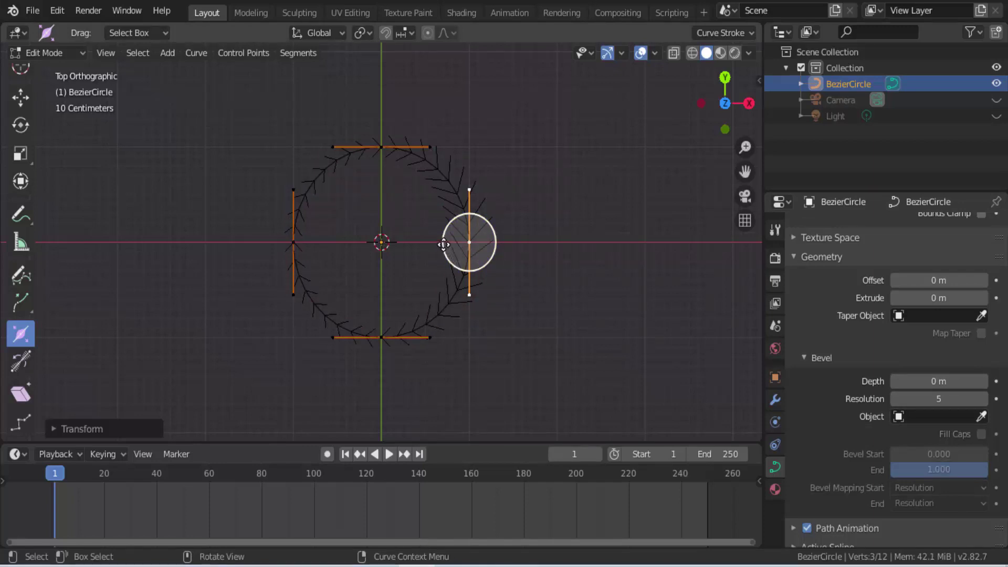
# Step: Shrink the right point's radius and set Bevel Depth to 0.03 m
pyautogui.moveTo(443, 245)
pyautogui.mouseDown()
pyautogui.moveTo(455, 247)
pyautogui.moveTo(374, 247)
pyautogui.moveTo(432, 246)
pyautogui.moveTo(416, 247)
pyautogui.mouseUp()
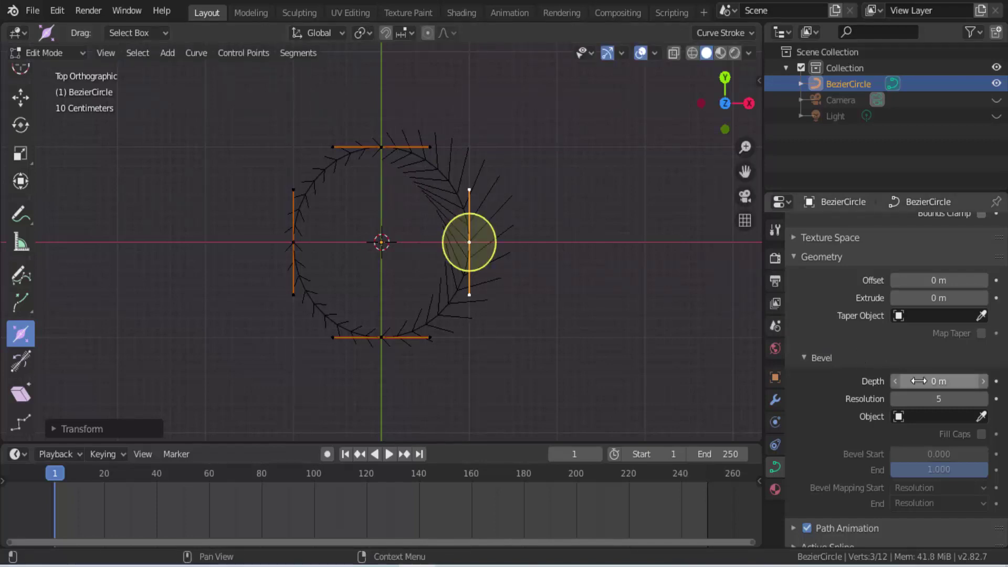
pyautogui.moveTo(939, 381); pyautogui.dragTo(946, 382)
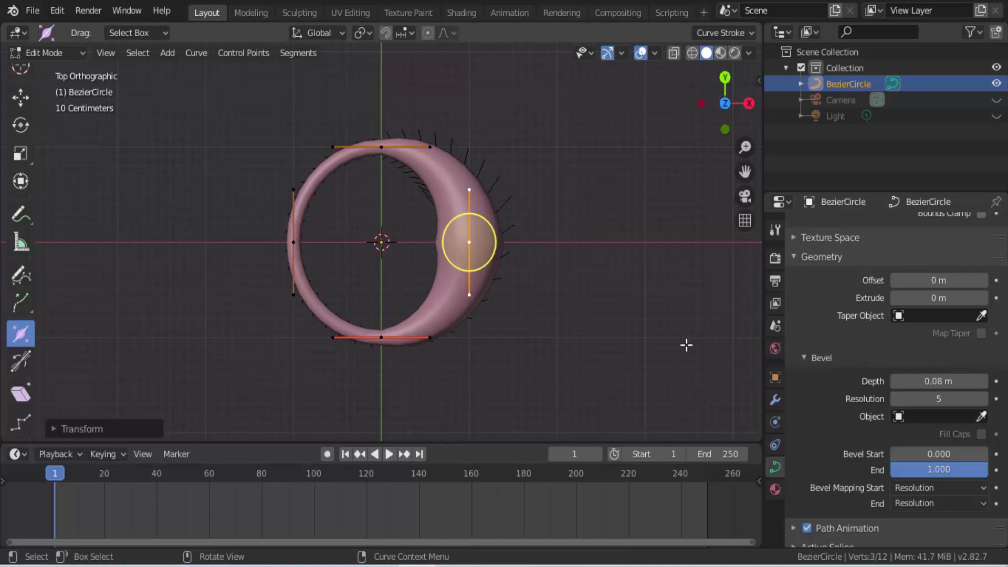
pyautogui.doubleClick(939, 381)
pyautogui.write('0.03')
pyautogui.press('Return')
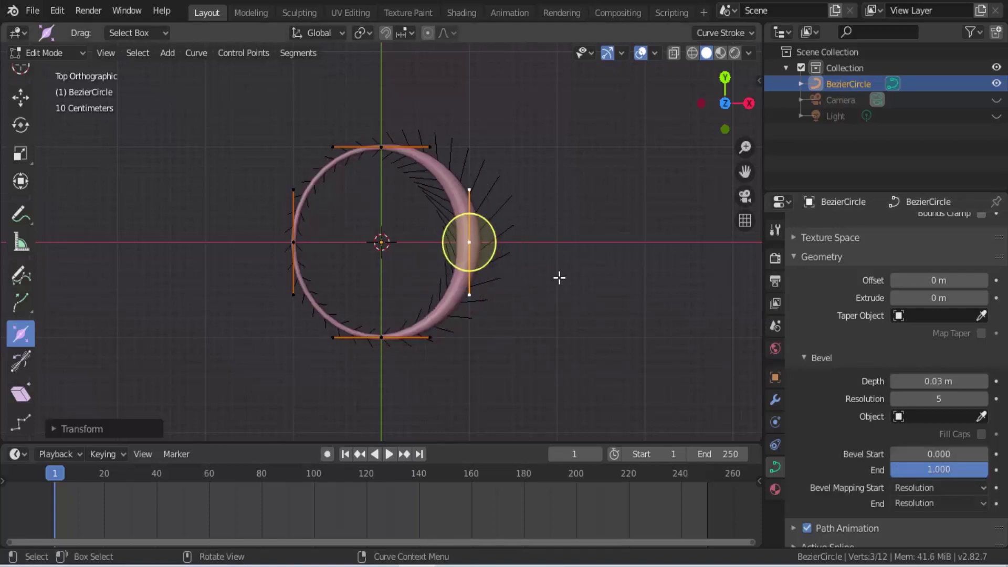
# Step: Scale all point radii with Alt+S, then shrink the left point's radius
pyautogui.press('a')
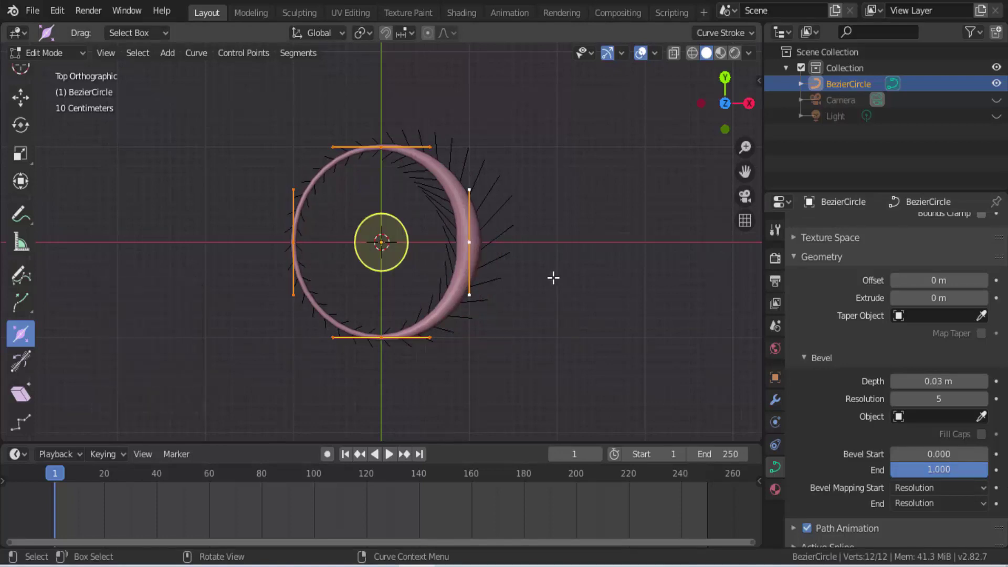
pyautogui.hotkey('alt', 's')
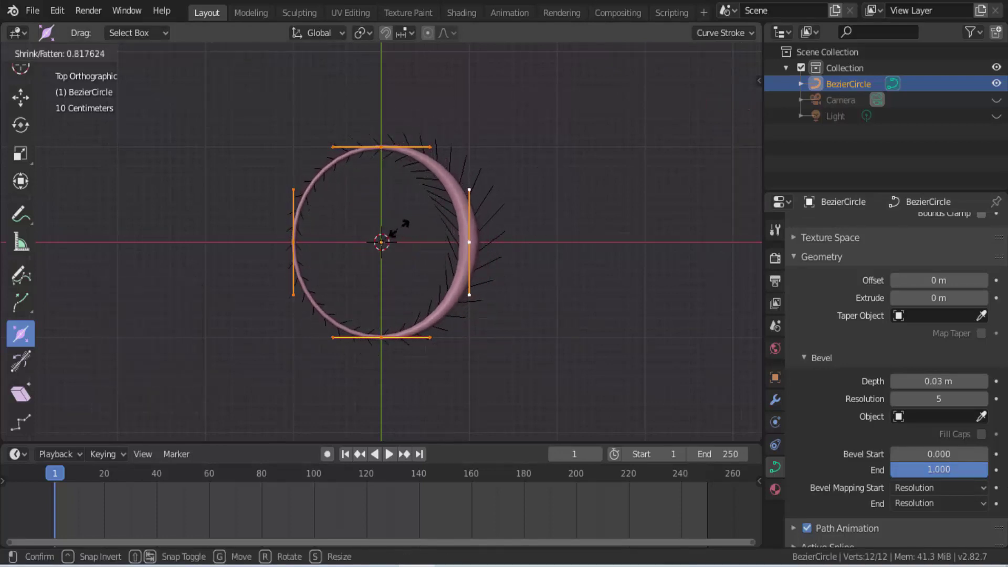
pyautogui.click(405, 225)
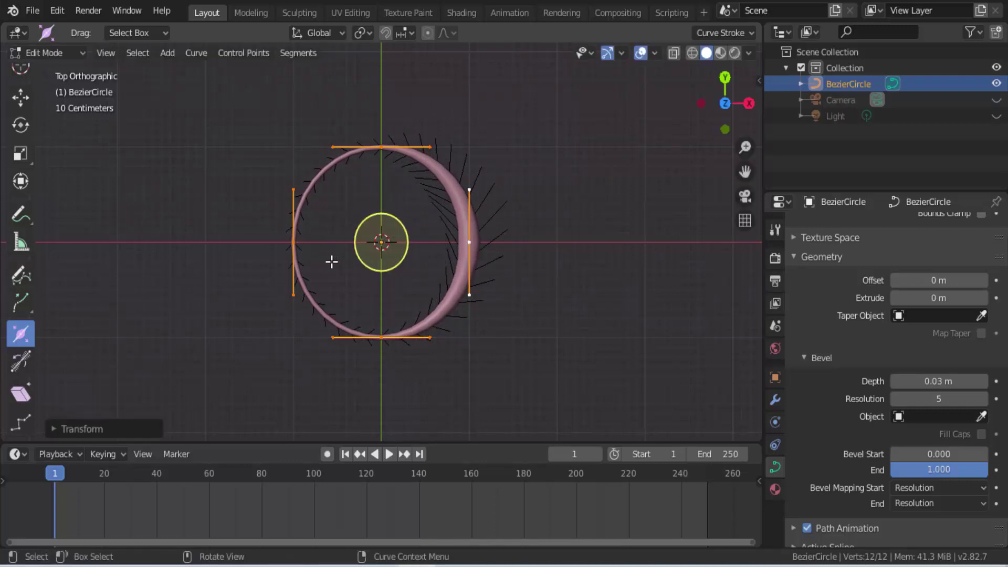
pyautogui.click(293, 242)
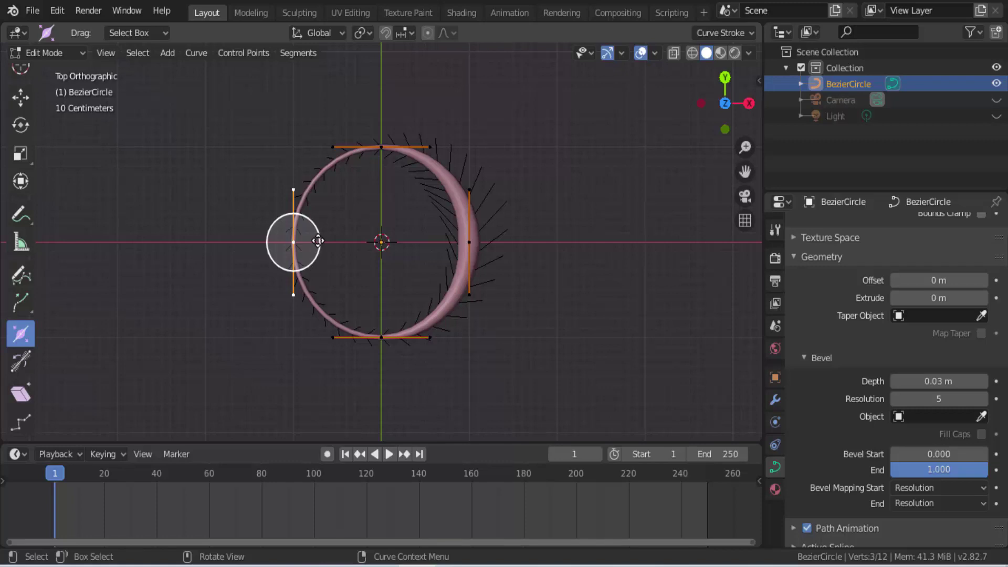
pyautogui.moveTo(320, 241); pyautogui.dragTo(301, 243)
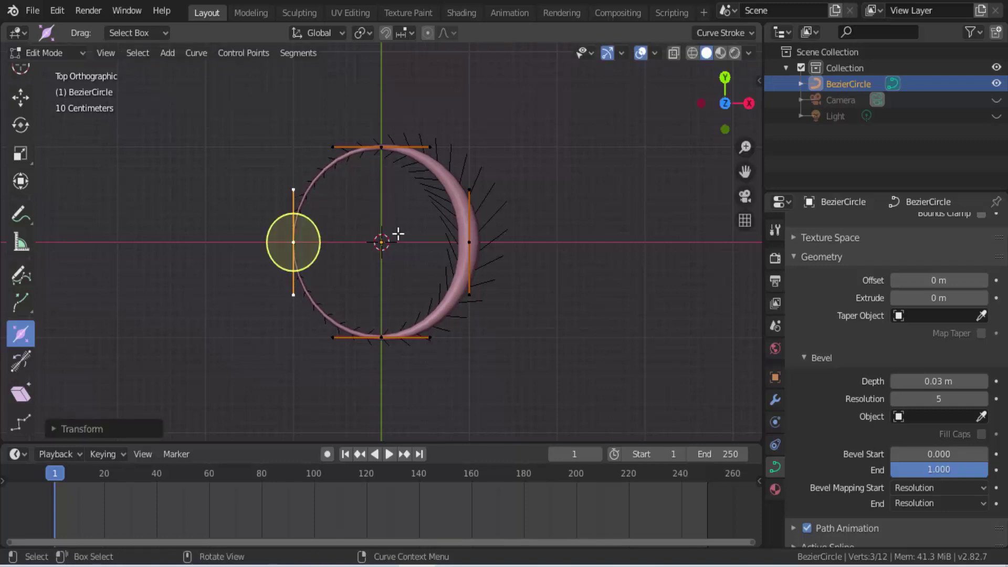
# Step: Render a preview, close it, and undo twice to restore the round circle
pyautogui.click(88, 11)
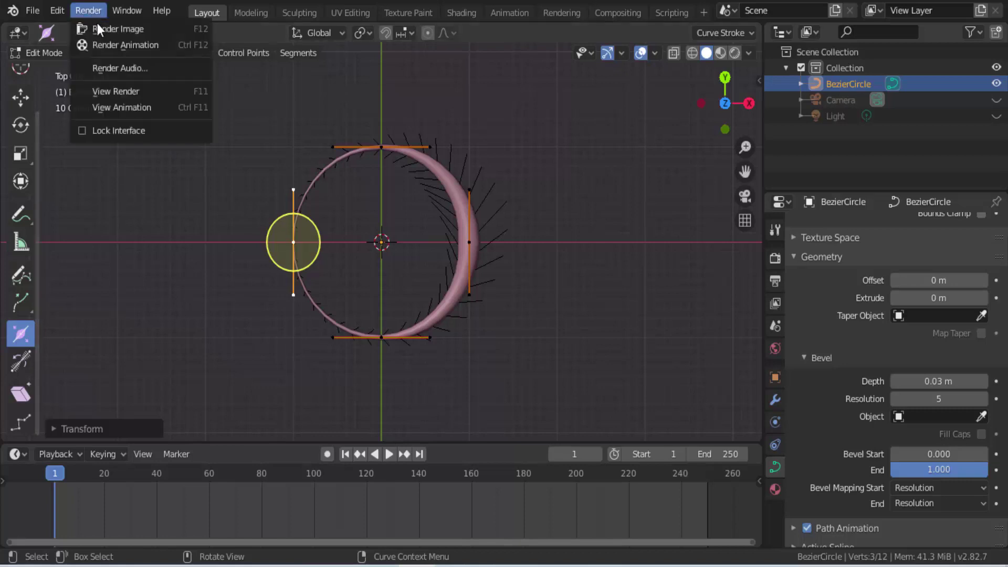
pyautogui.click(99, 30)
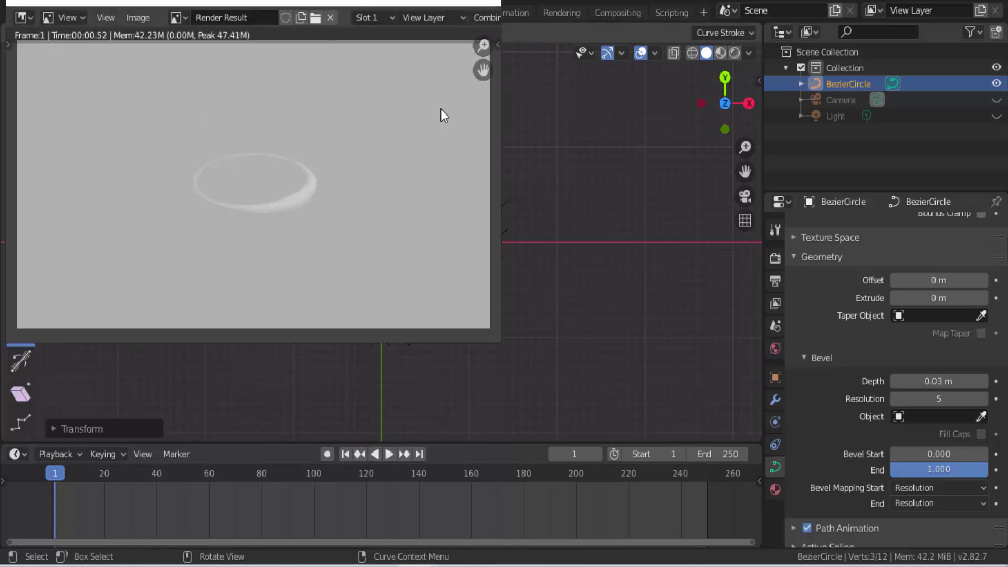
pyautogui.click(494, 4)
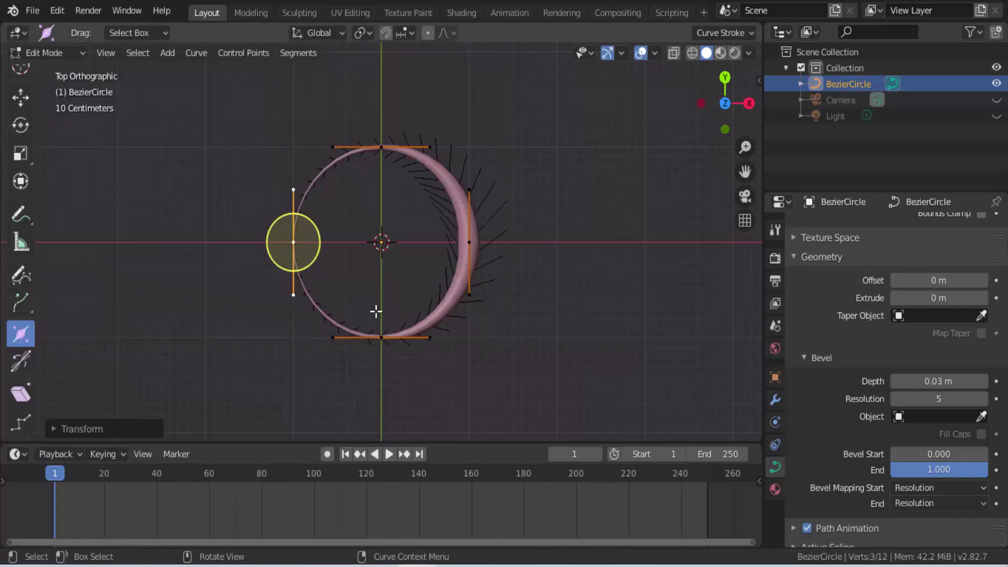
pyautogui.hotkey('ctrl', 'z')
pyautogui.hotkey('ctrl', 'z')
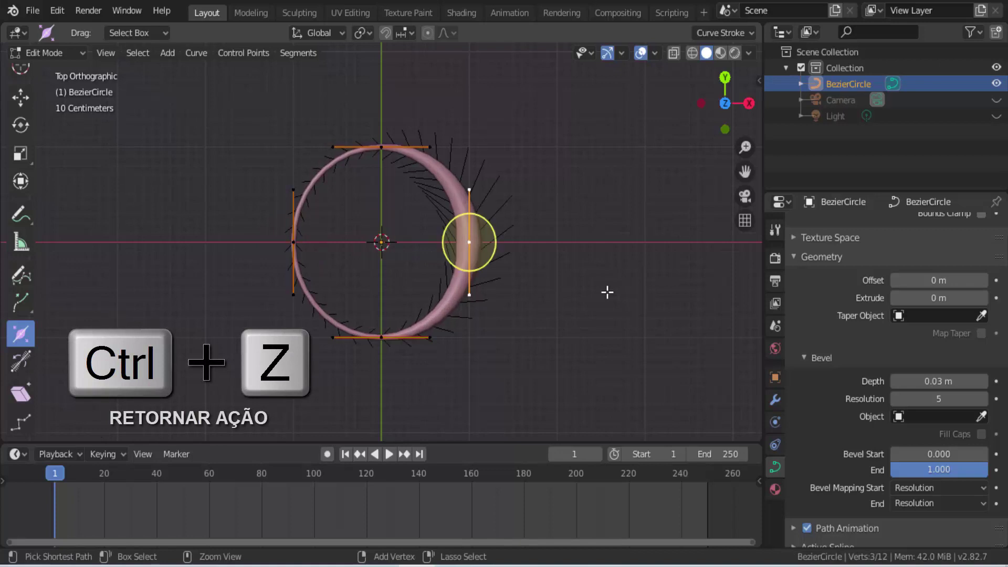
pyautogui.hotkey('ctrl', 'z')
pyautogui.hotkey('ctrl', 'z')
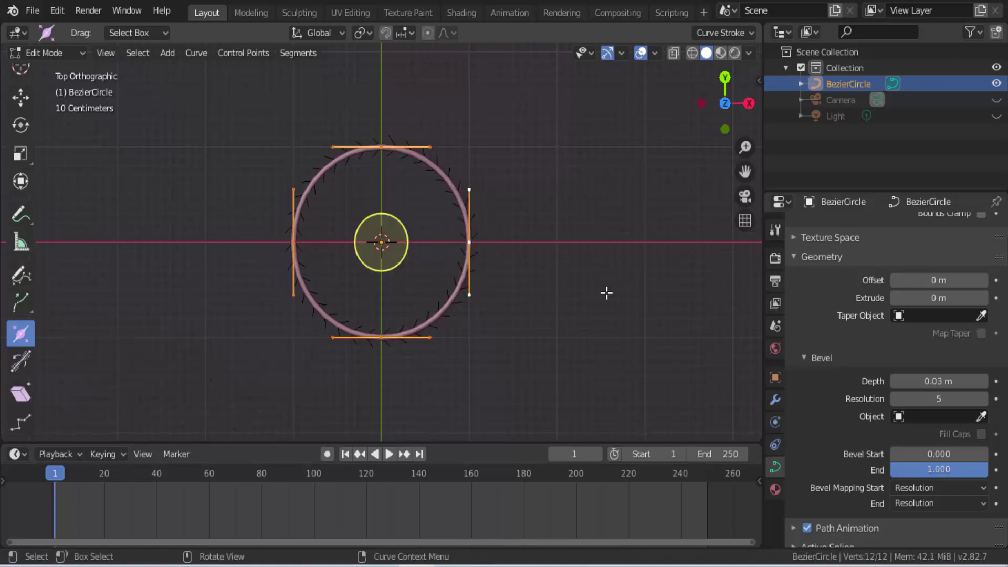
# Step: Switch to the Select Box tool and drag Bevel Depth down to 0
pyautogui.scroll(3, 36, 137)
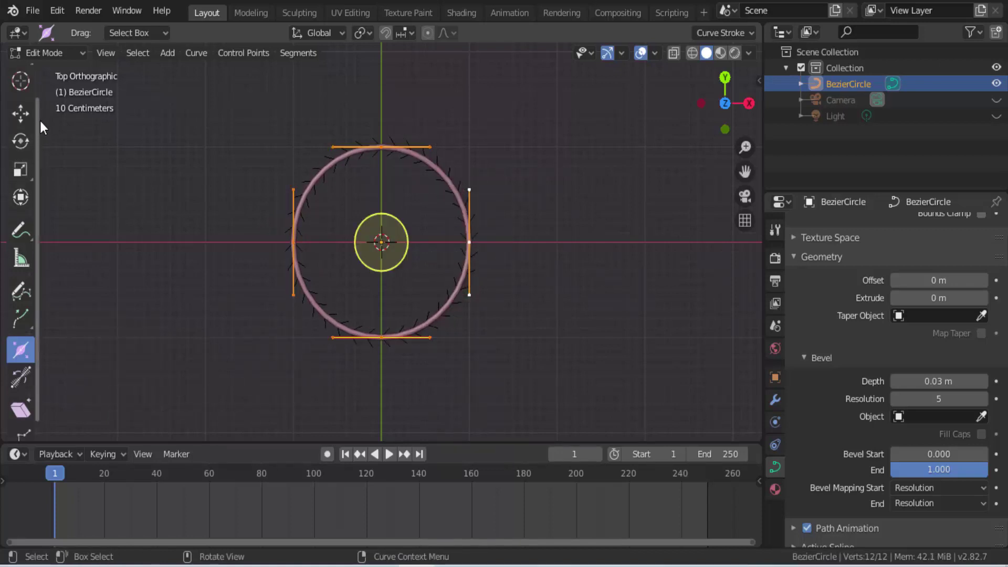
pyautogui.click(33, 85)
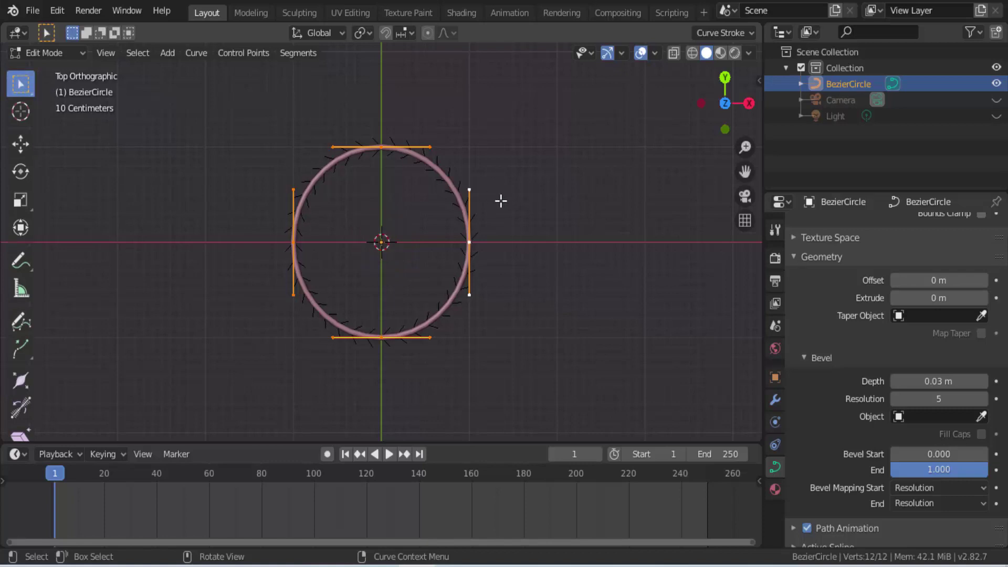
pyautogui.moveTo(938, 379); pyautogui.dragTo(896, 380)
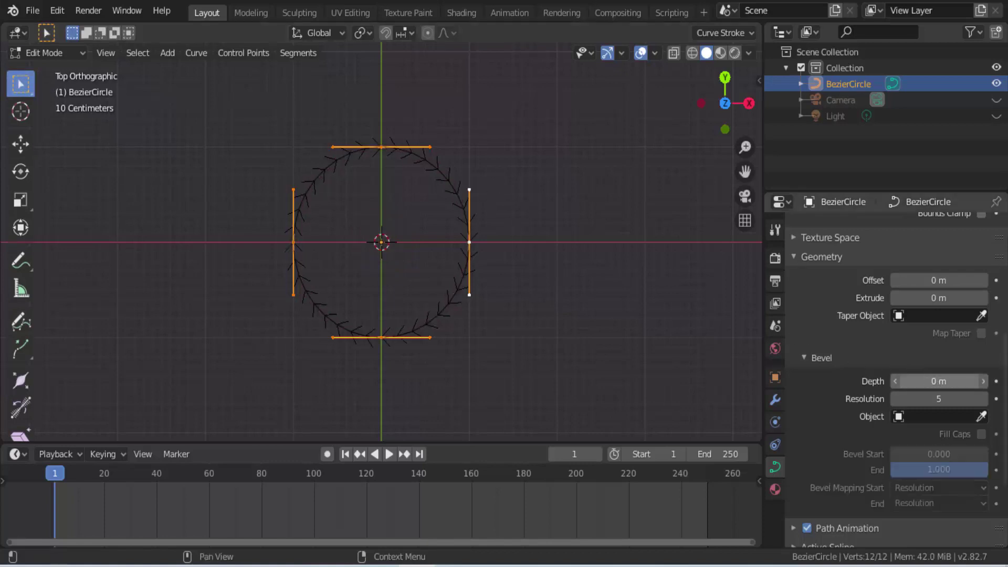
pyautogui.scroll(1, 523, 309)
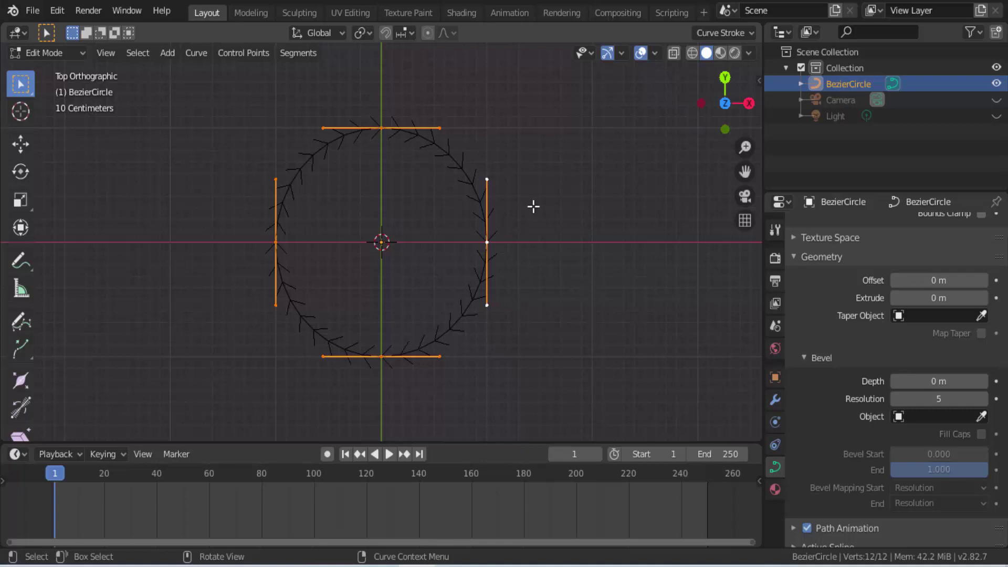
pyautogui.press('a')
pyautogui.click(252, 57)
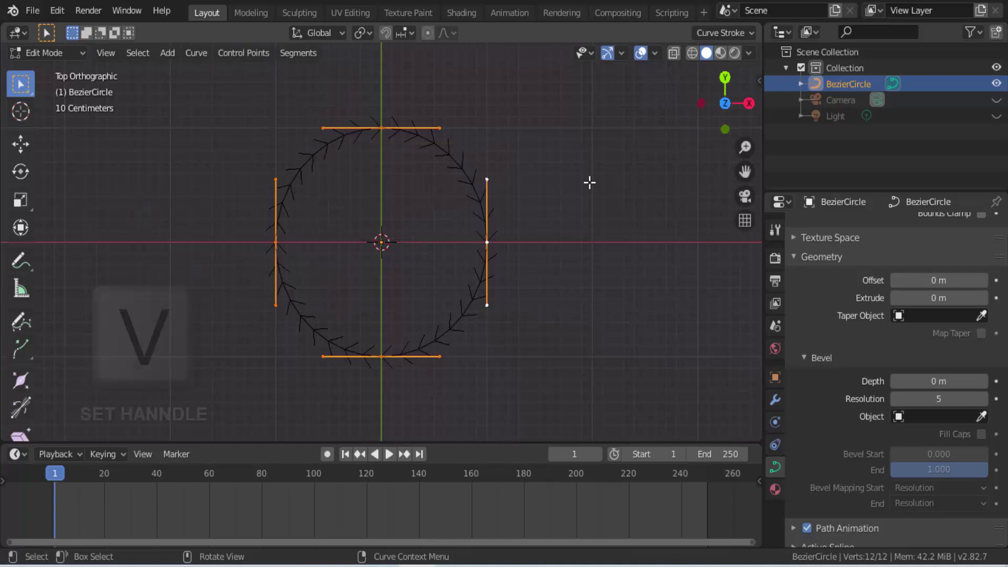
# Step: Set handles to Vector for a sharp diamond and raise Bevel Depth to about 0.07 m
pyautogui.press('v')
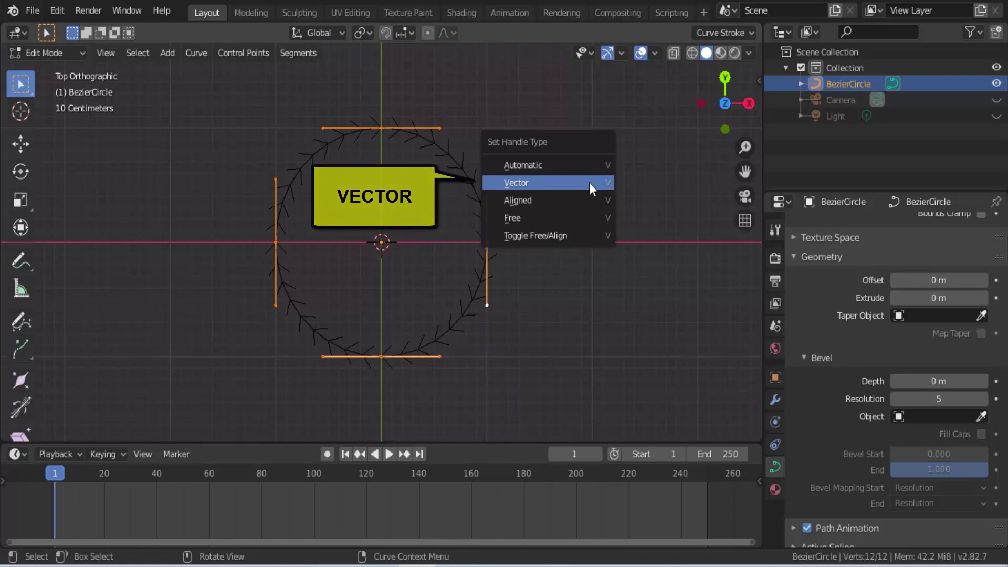
pyautogui.click(590, 182)
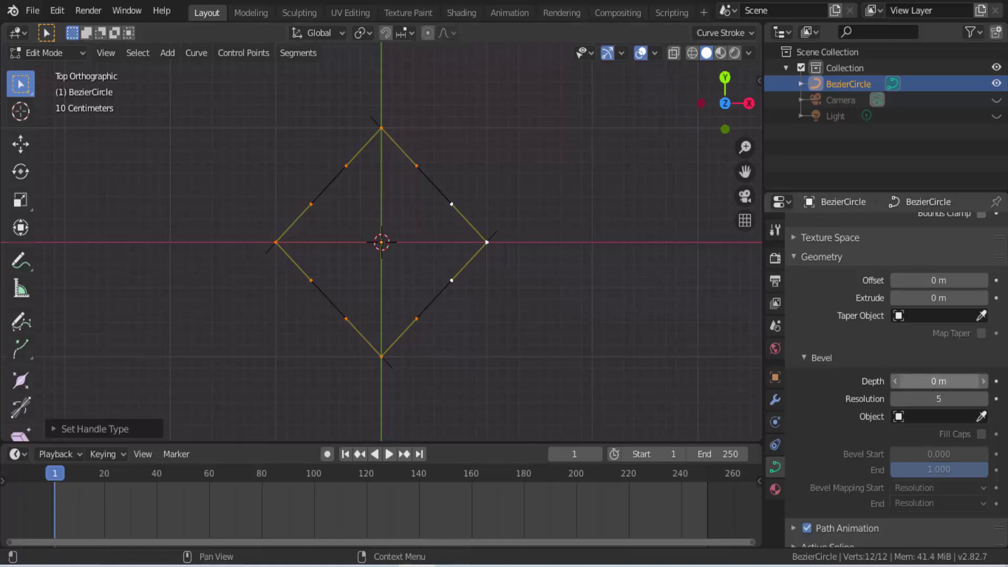
pyautogui.moveTo(939, 381); pyautogui.dragTo(954, 381)
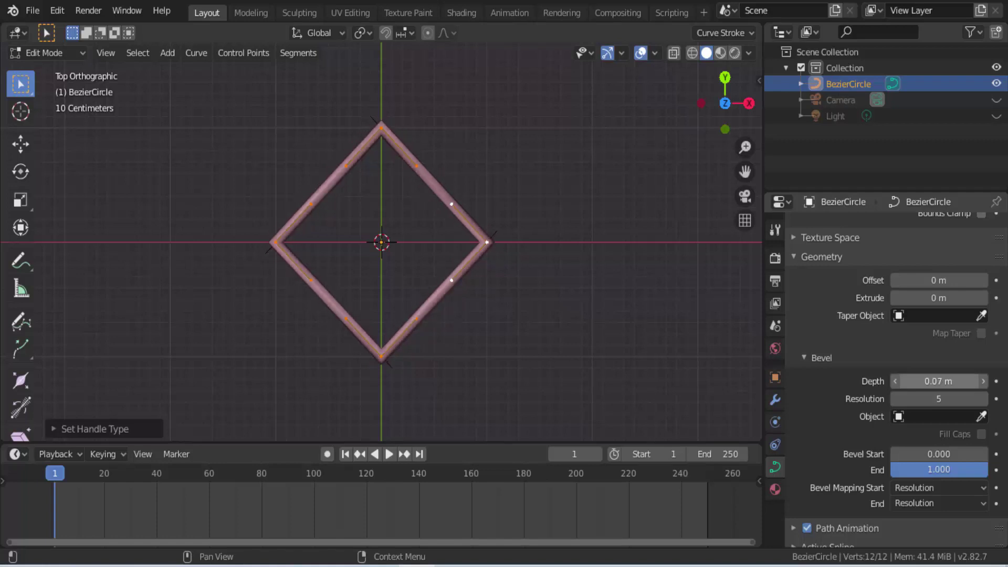
# Step: Reset Bevel Depth to 0, set handles to Automatic, then to Free
pyautogui.moveTo(938, 381); pyautogui.dragTo(896, 382)
pyautogui.press('v')
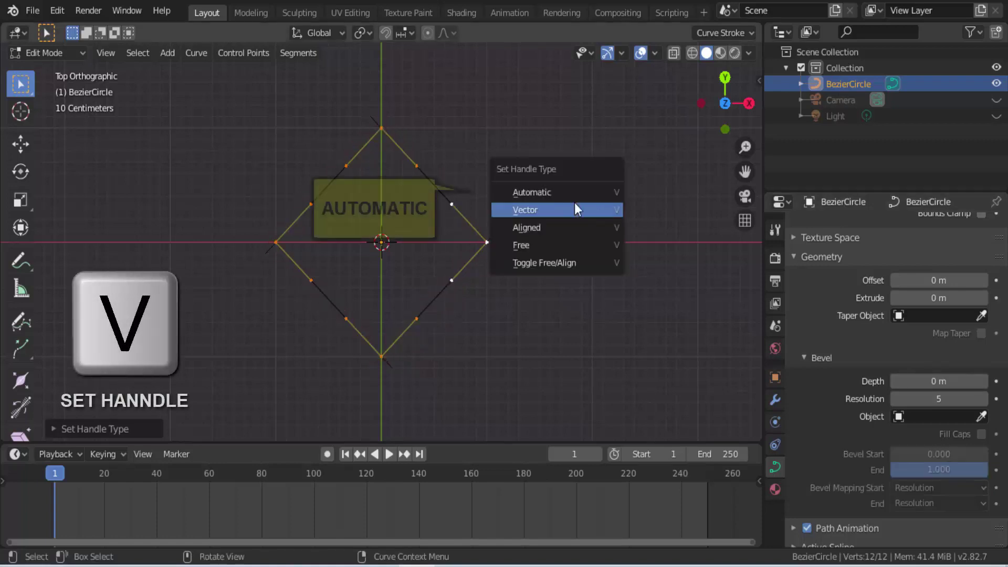
pyautogui.click(545, 195)
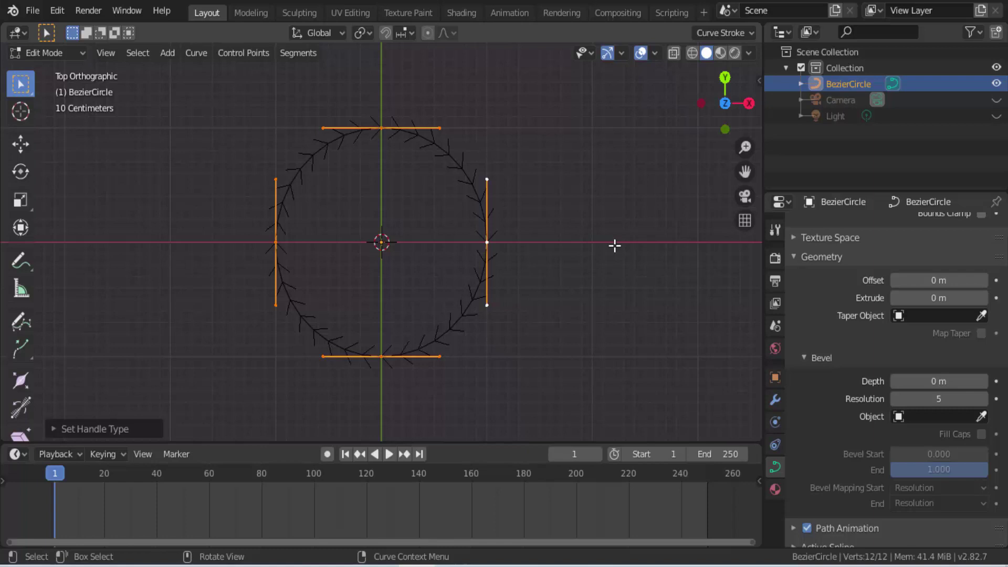
pyautogui.press('v')
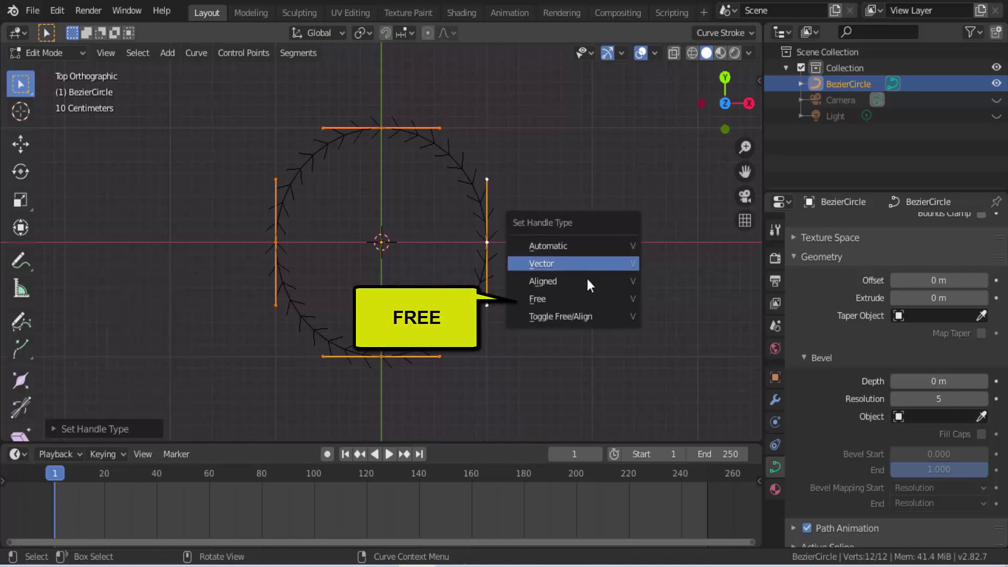
pyautogui.click(574, 297)
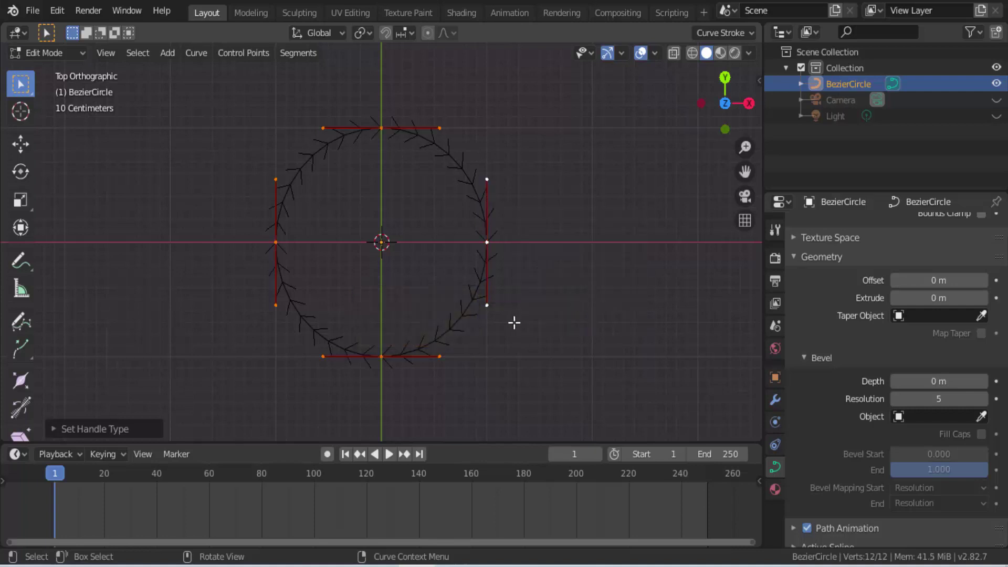
# Step: Select a single point and move its handle with Ctrl snapping, then cancel the move
pyautogui.click(488, 307)
pyautogui.press('g')
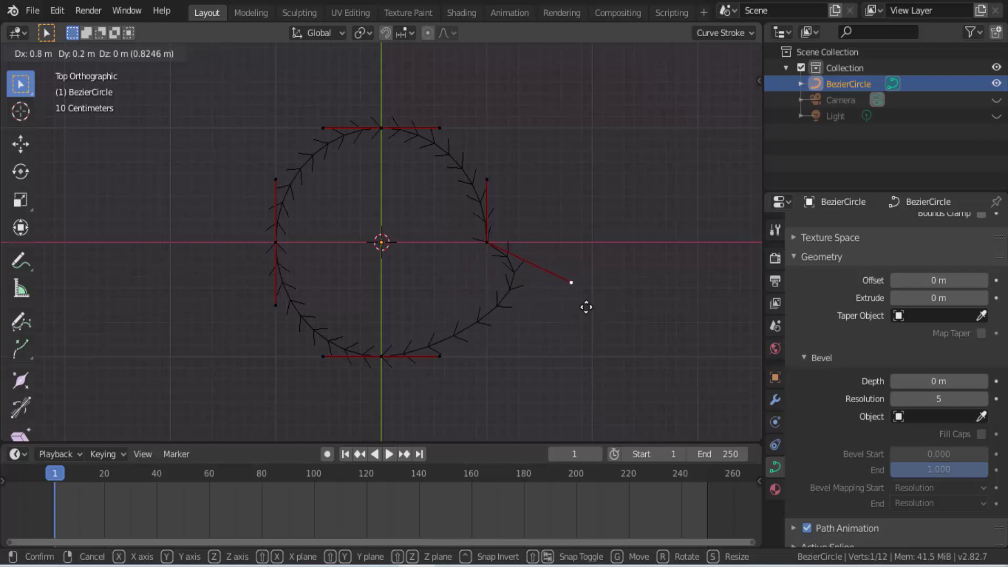
pyautogui.press('ctrl')
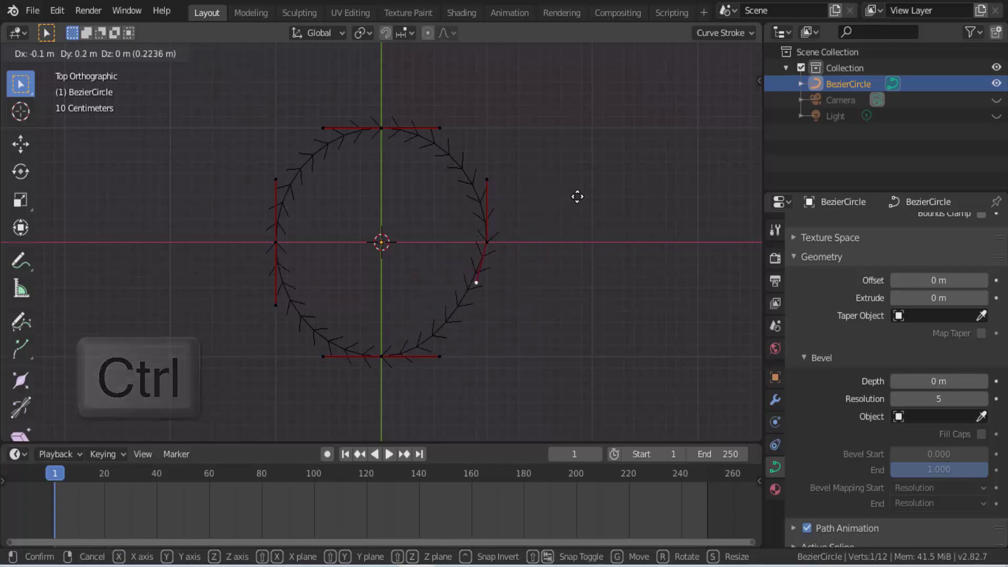
pyautogui.rightClick(576, 227)
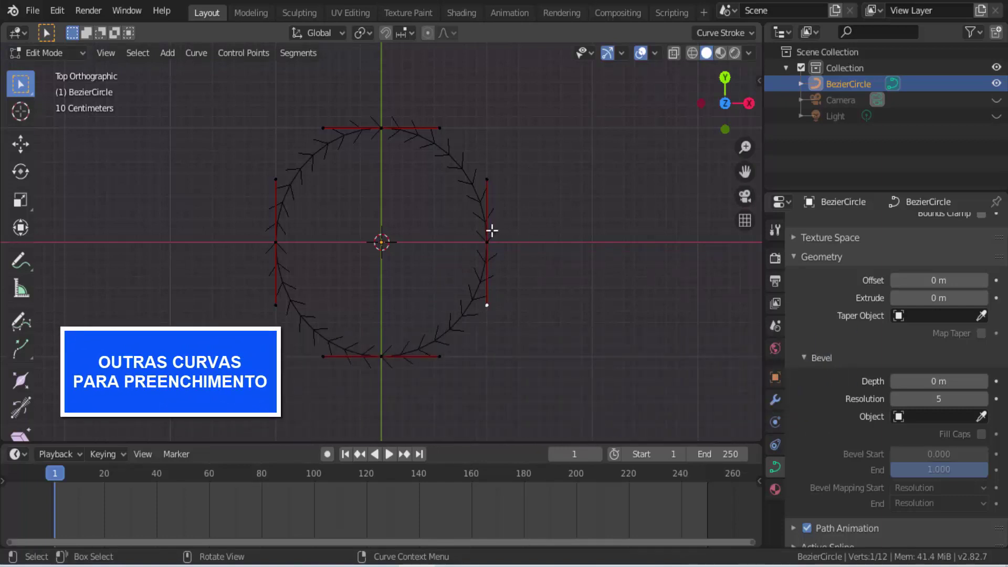
# Step: In Object Mode, add a second Bezier circle, shrink it, and move it right along X
pyautogui.click(66, 55)
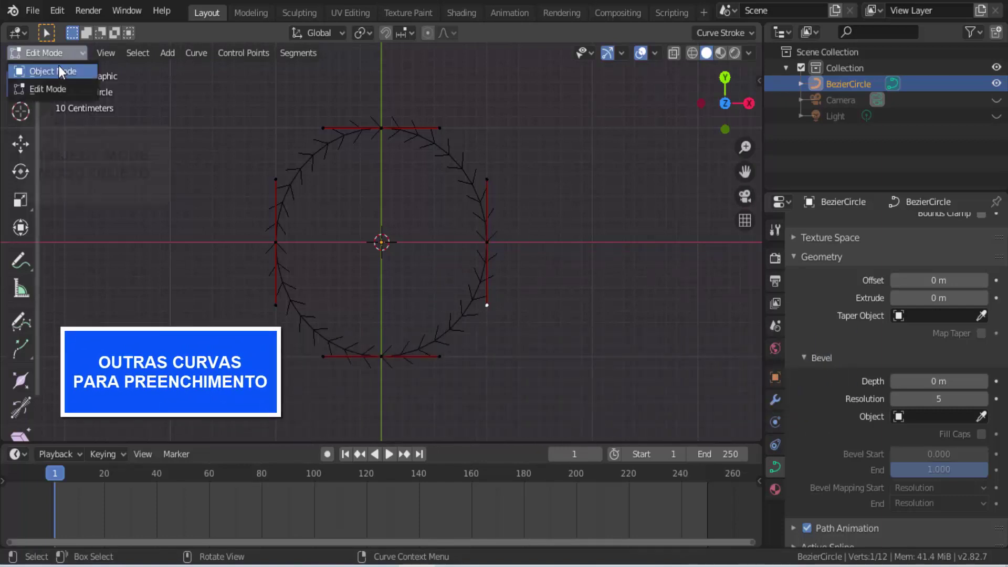
pyautogui.click(59, 71)
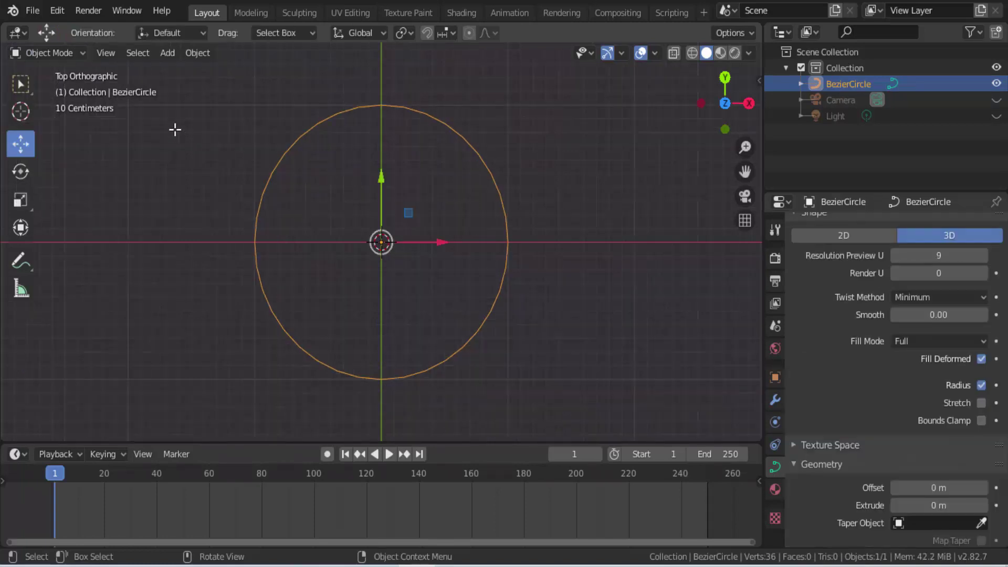
pyautogui.click(170, 52)
pyautogui.moveTo(188, 87)
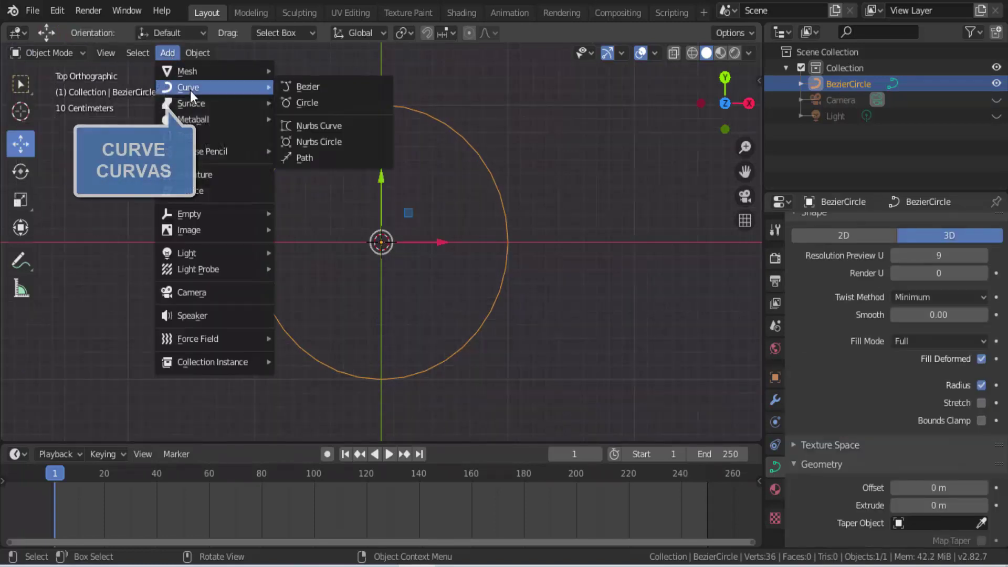
pyautogui.click(323, 103)
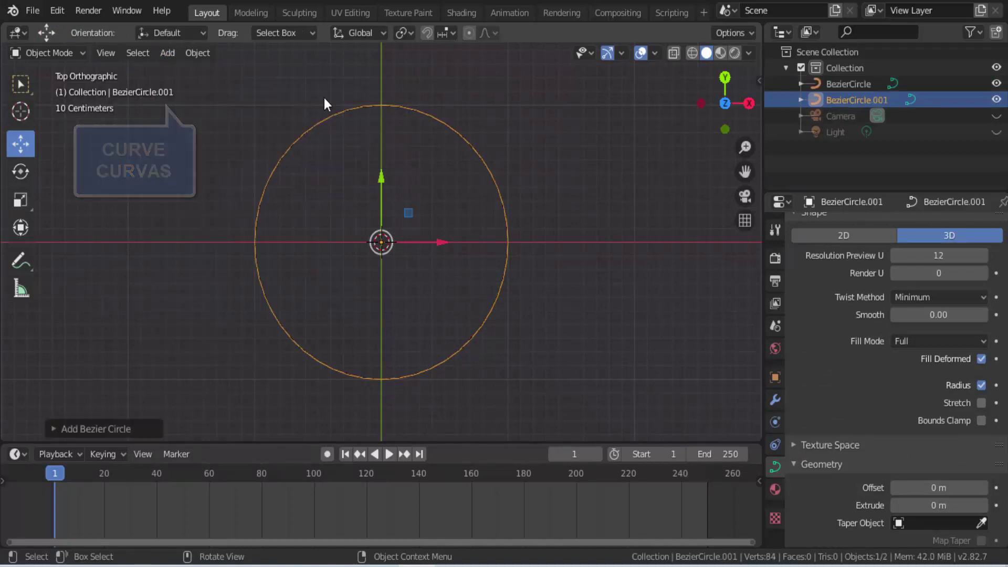
pyautogui.press('s')
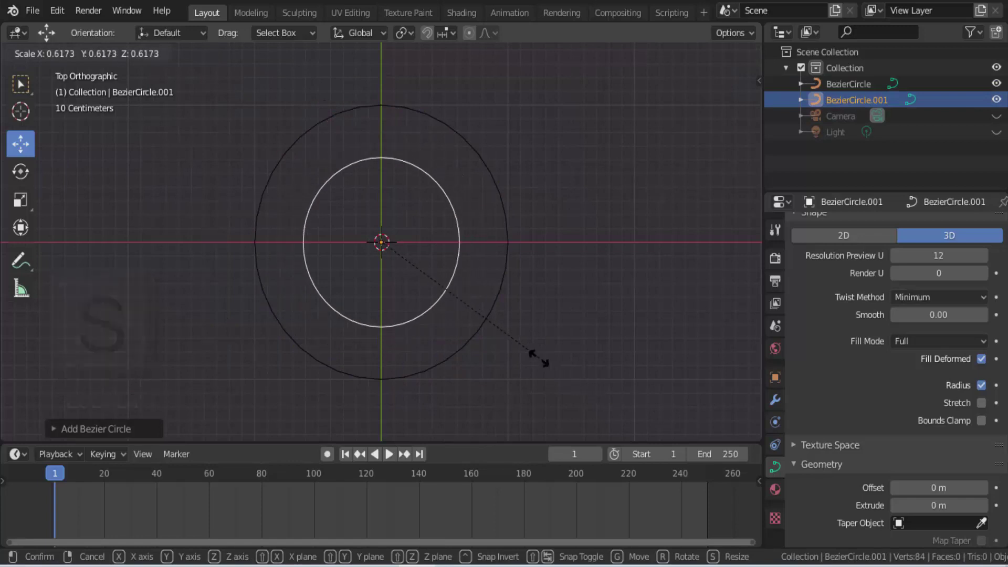
pyautogui.click(449, 280)
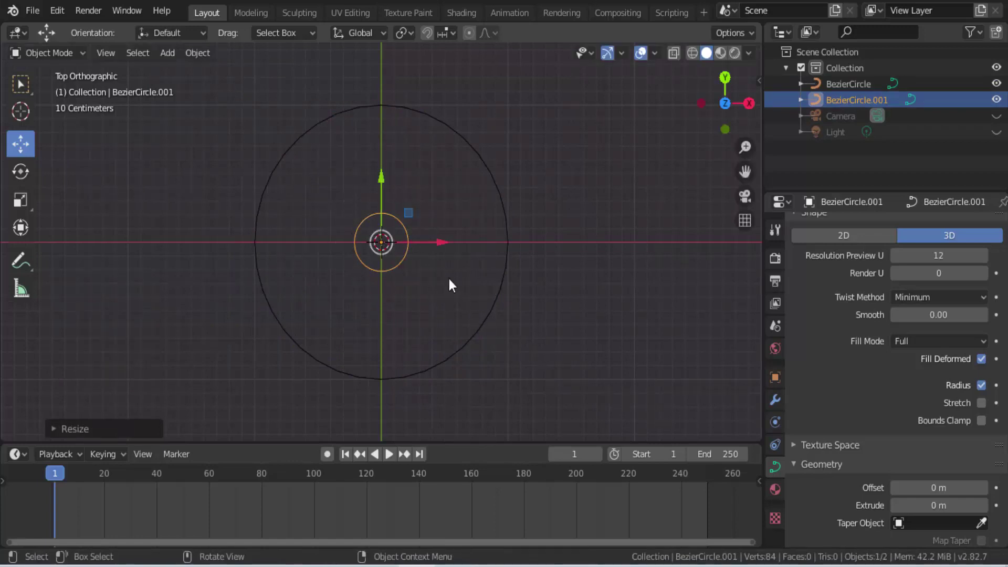
pyautogui.moveTo(443, 244); pyautogui.dragTo(698, 269)
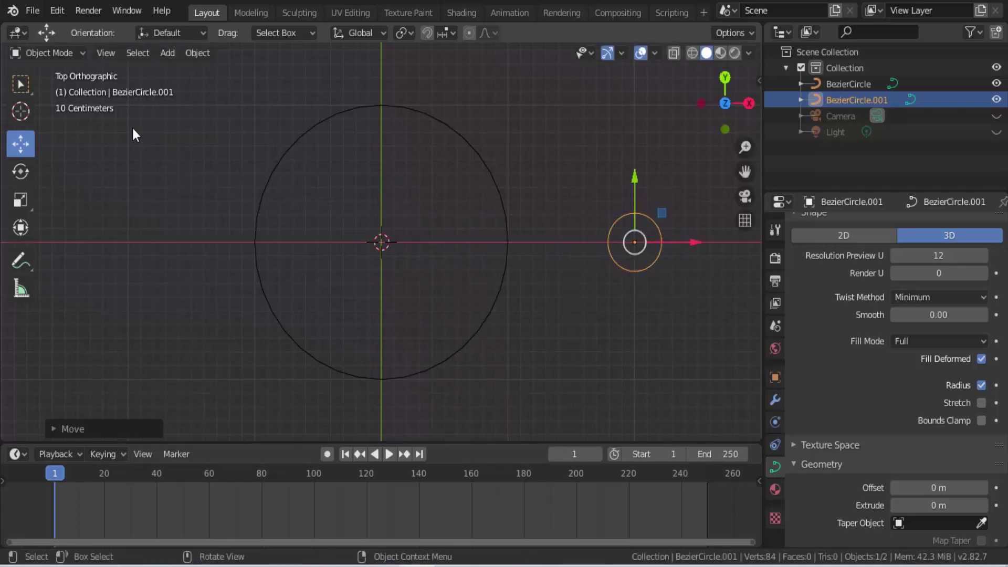
# Step: Set the small circle's handles to Vector in Edit Mode, making a diamond, then return to Object Mode
pyautogui.click(54, 54)
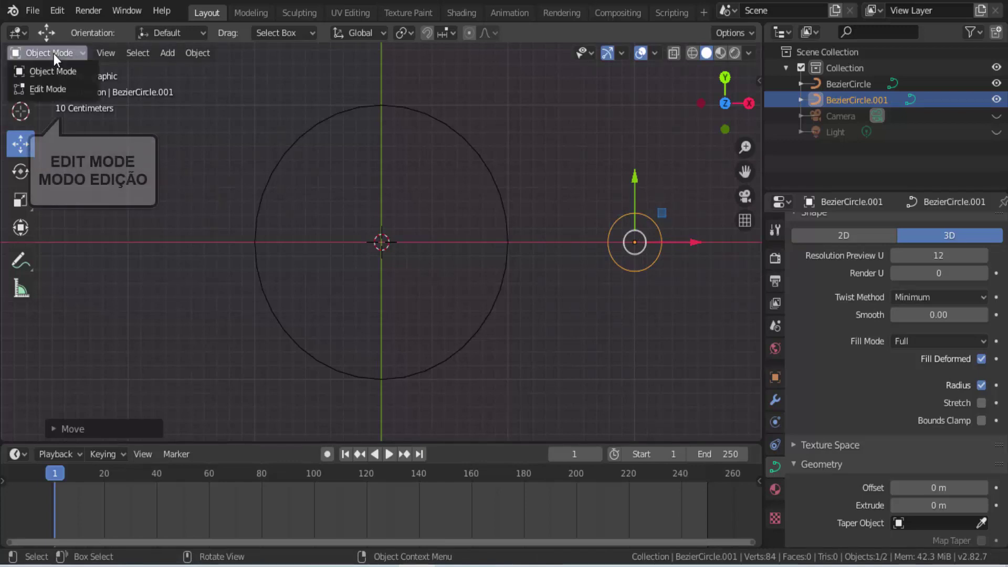
pyautogui.click(51, 88)
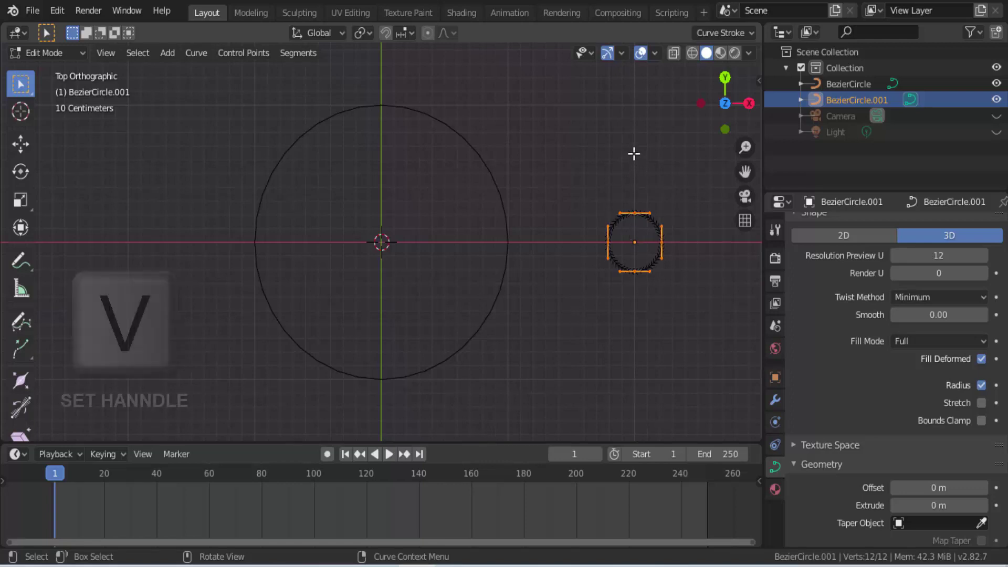
pyautogui.press('v')
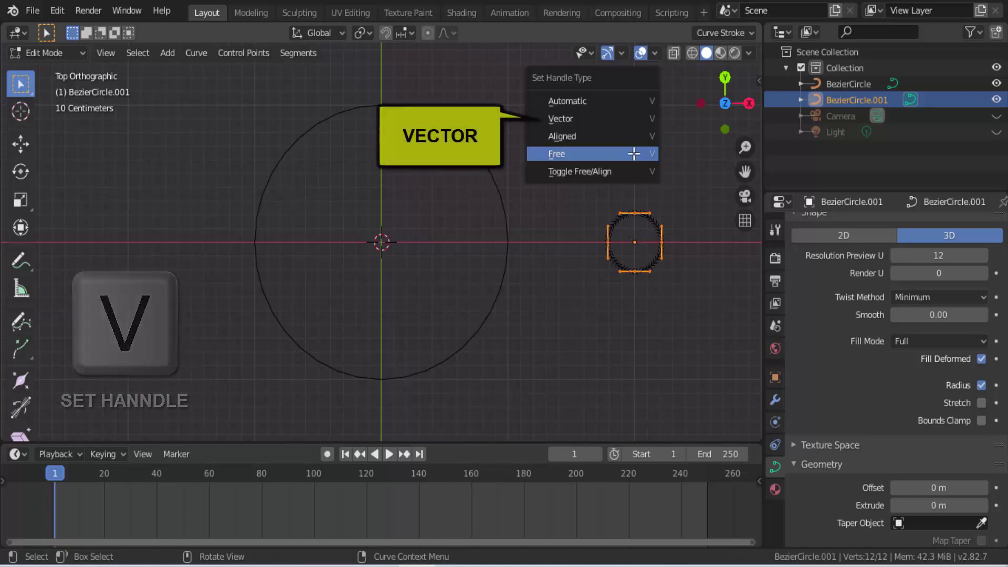
pyautogui.click(564, 119)
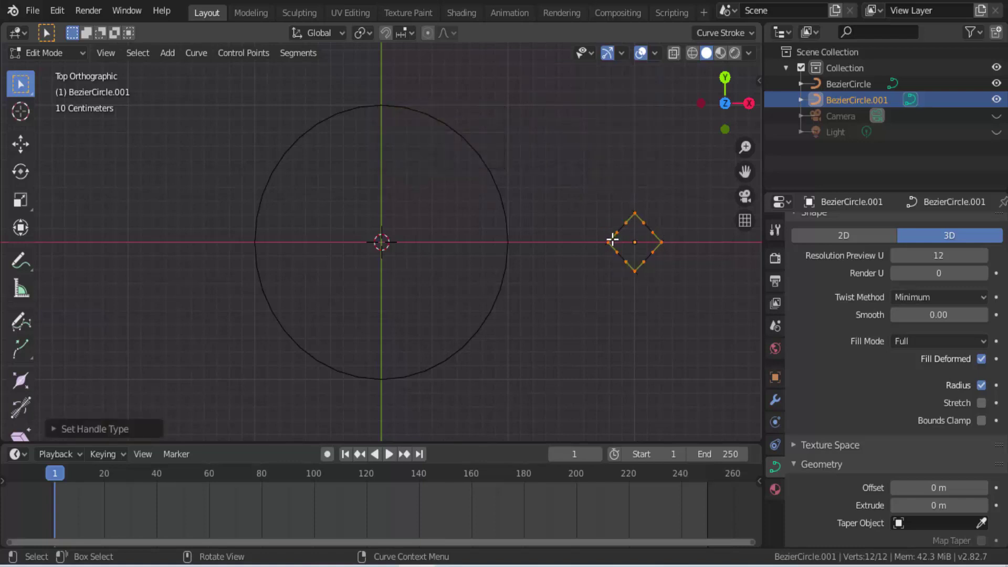
pyautogui.click(45, 55)
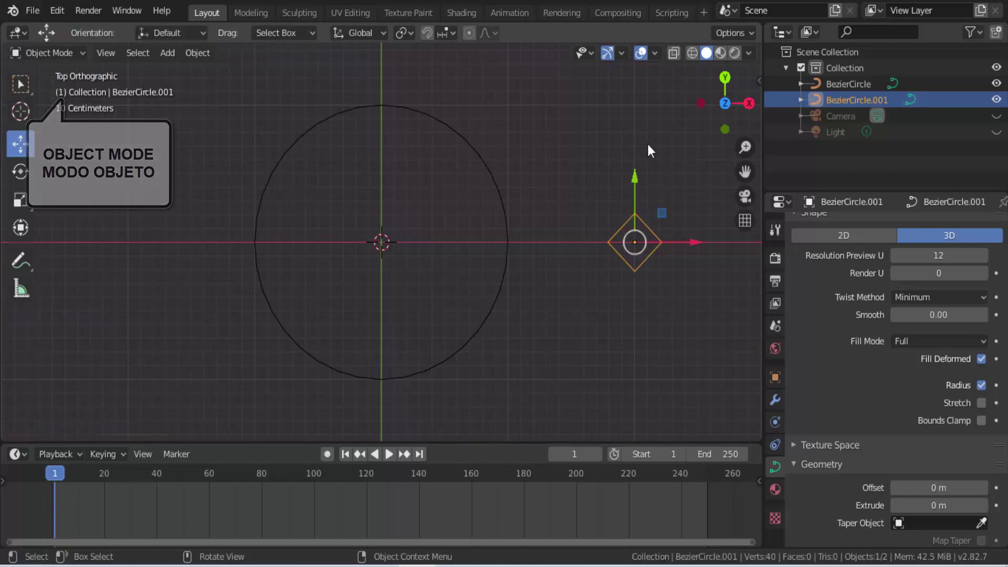
# Step: Select the large BezierCircle and scroll its Curve properties down to Geometry > Bevel
pyautogui.moveTo(724, 105); pyautogui.dragTo(719, 78)
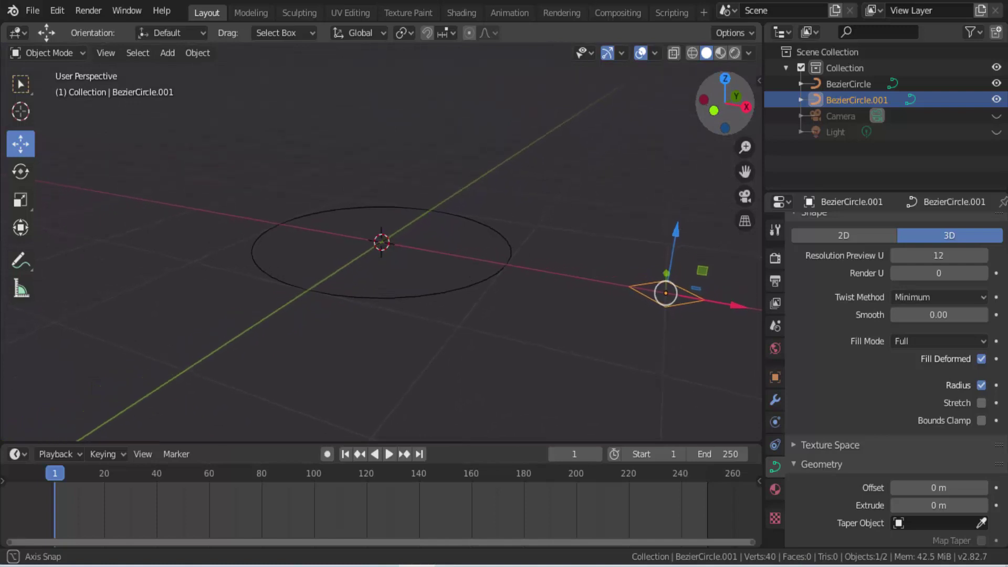
pyautogui.moveTo(719, 79); pyautogui.dragTo(676, 142)
pyautogui.click(404, 207)
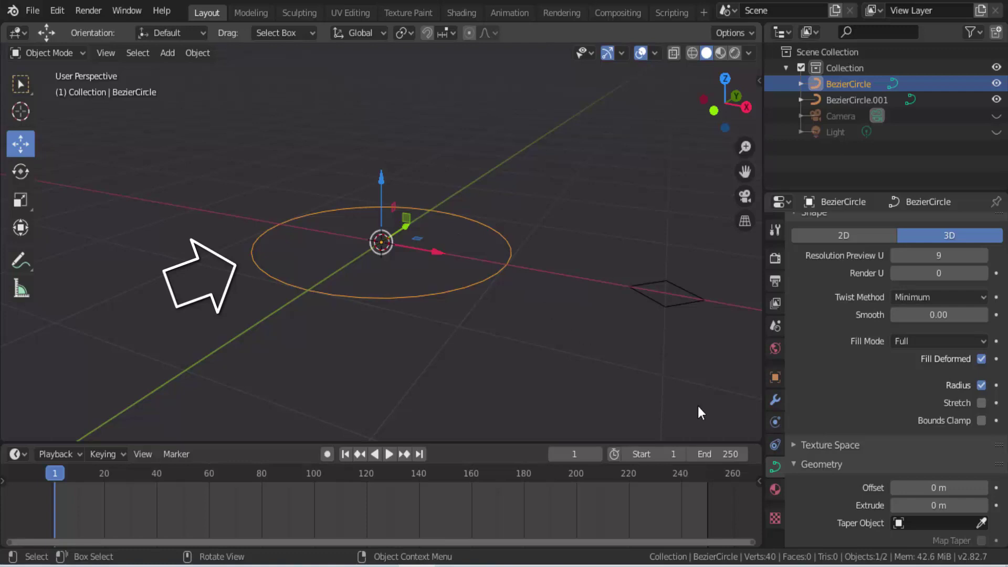
pyautogui.scroll(-2, 835, 387)
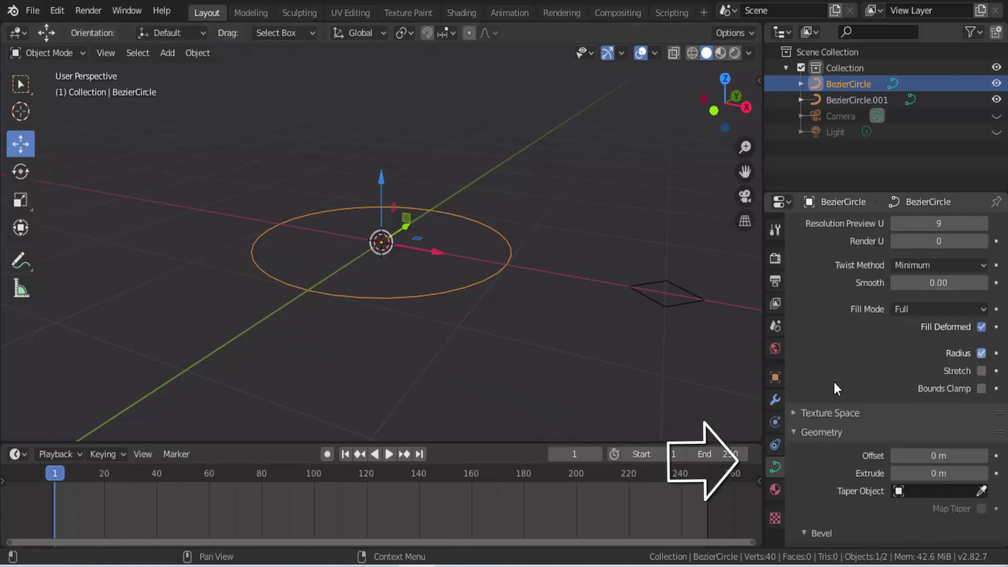
pyautogui.scroll(-3, 834, 382)
pyautogui.scroll(-5, 834, 383)
pyautogui.scroll(-2, 832, 338)
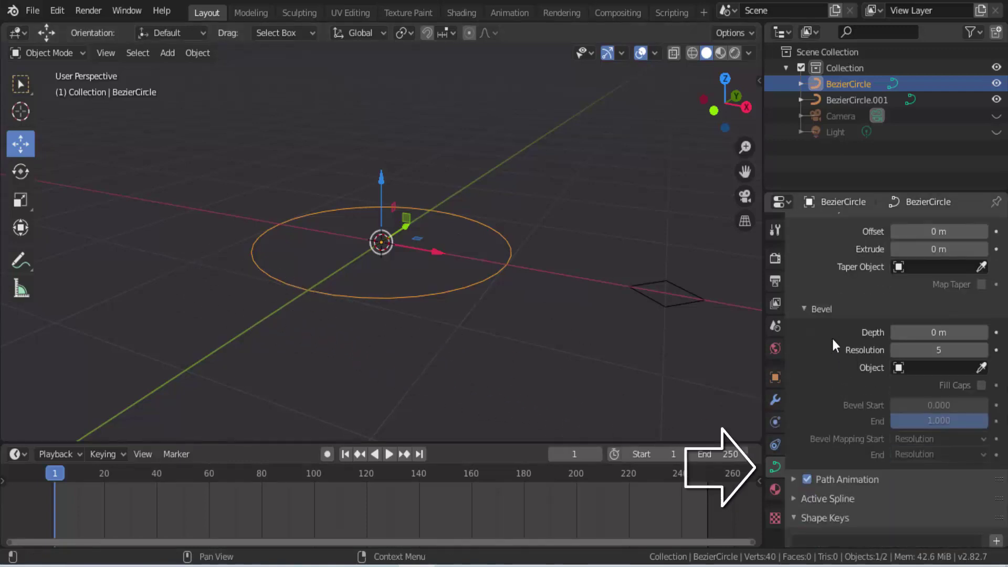
# Step: Set BezierCircle.001 as the large circle's Bevel Object, leaving bevel depth at zero
pyautogui.moveTo(940, 332); pyautogui.dragTo(914, 333)
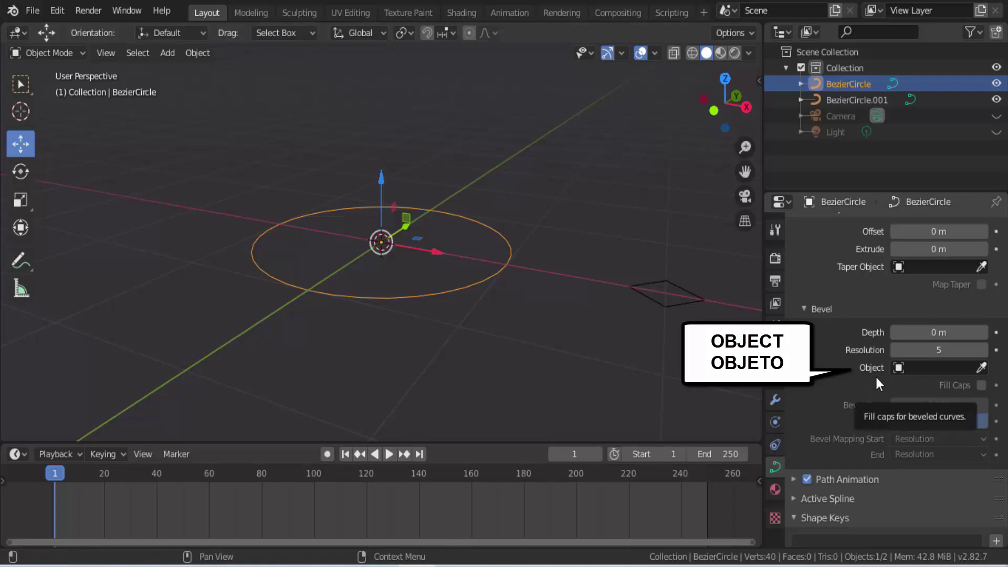
pyautogui.click(932, 367)
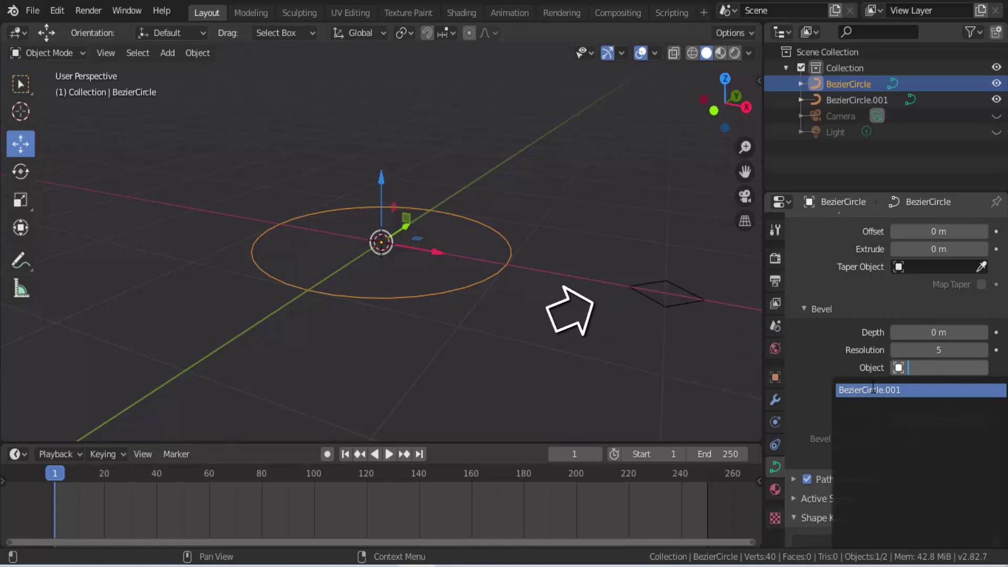
pyautogui.click(874, 390)
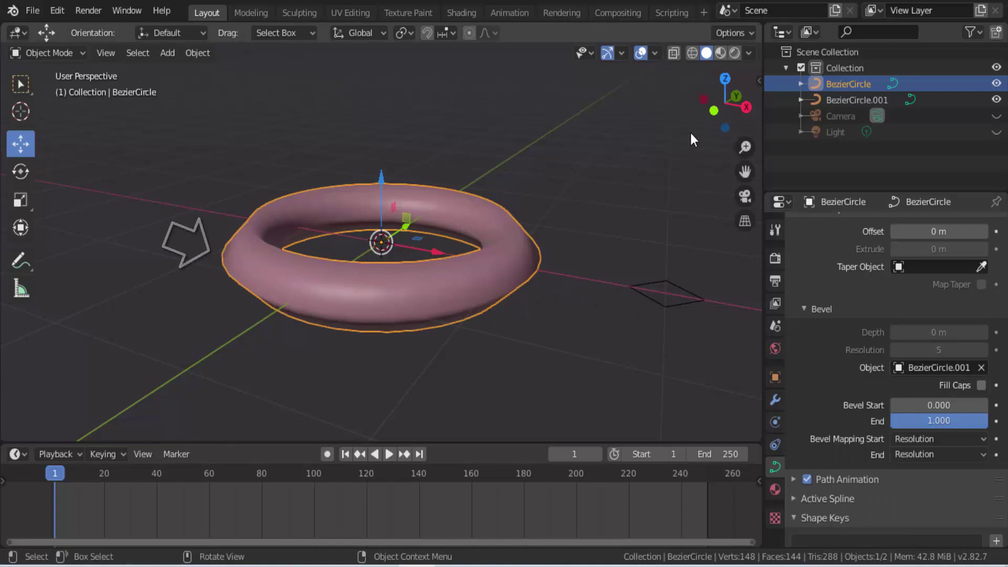
# Step: Scale the diamond profile up about 1.7 times to thicken the ring, then reselect the ring
pyautogui.moveTo(719, 111); pyautogui.dragTo(704, 124)
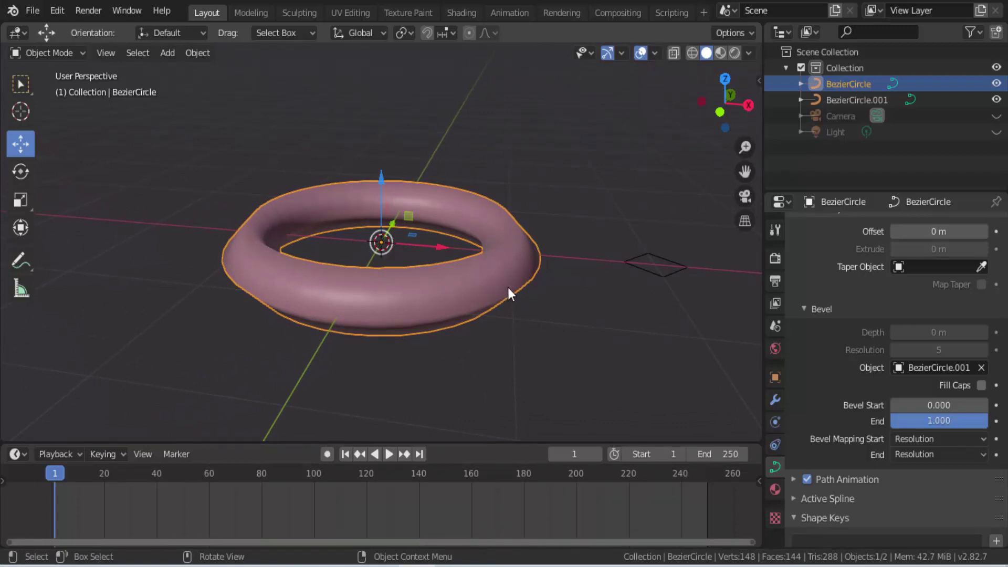
pyautogui.click(662, 275)
pyautogui.press('s')
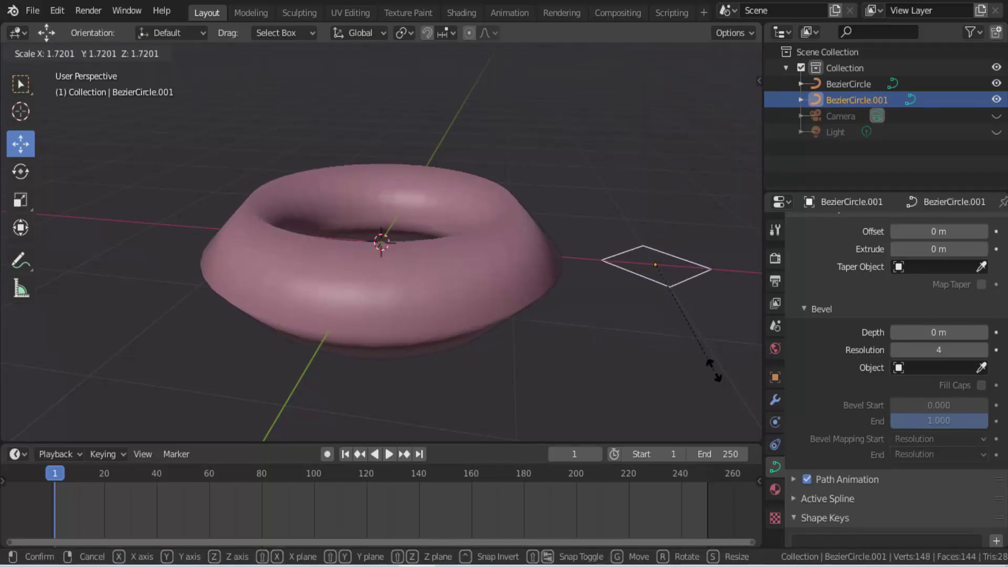
pyautogui.click(703, 344)
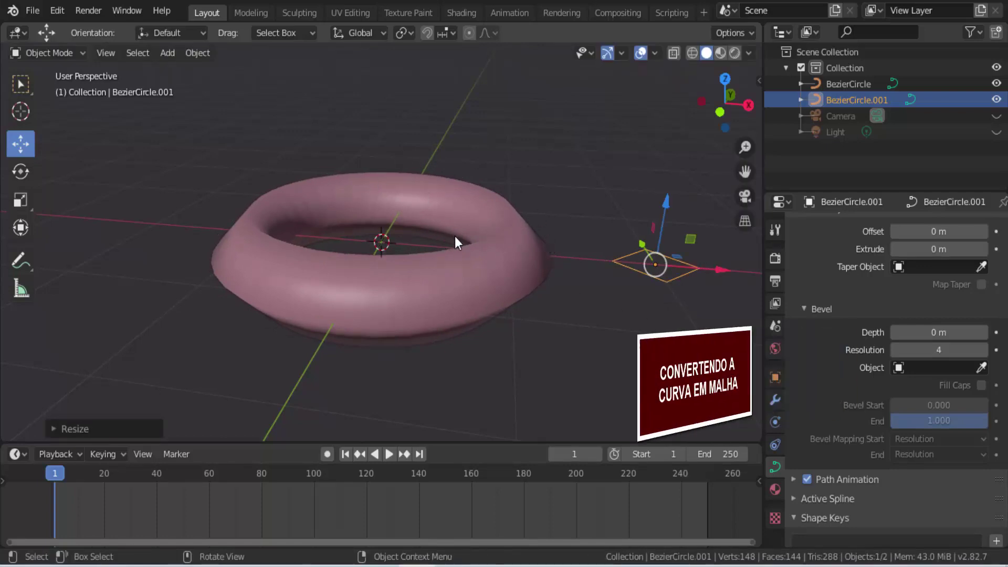
pyautogui.click(402, 190)
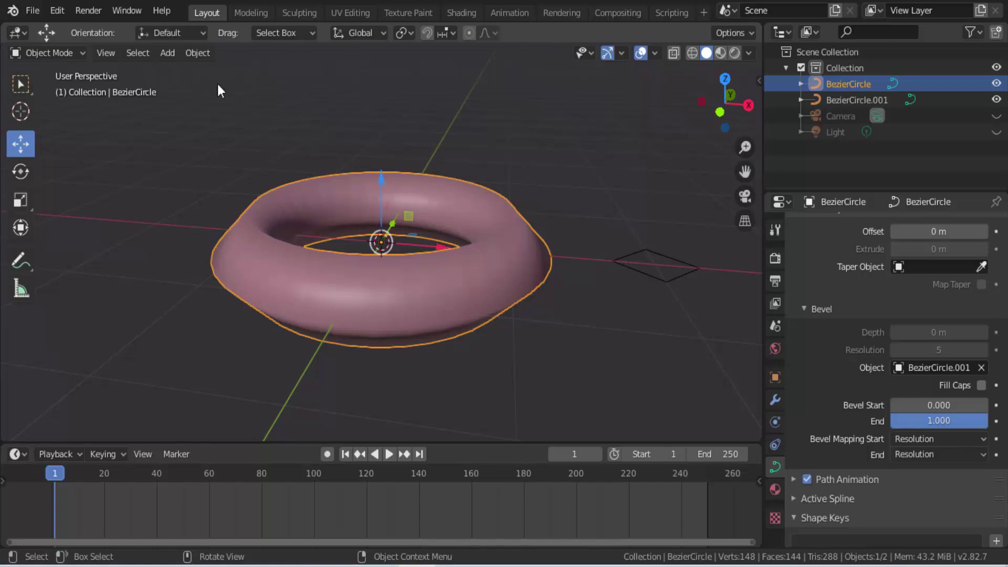
# Step: Convert the pink ring curve into a mesh
pyautogui.click(200, 52)
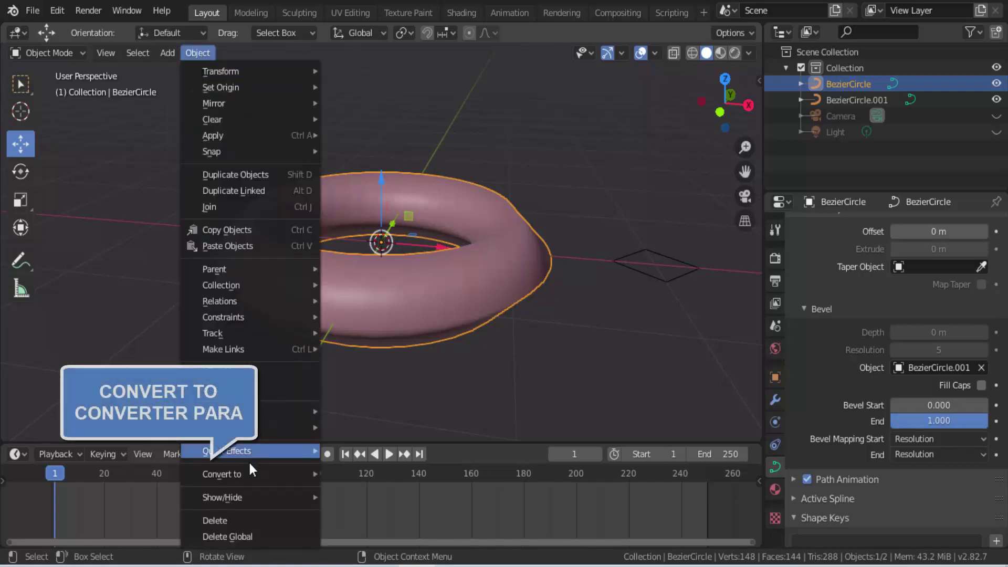
pyautogui.moveTo(222, 474)
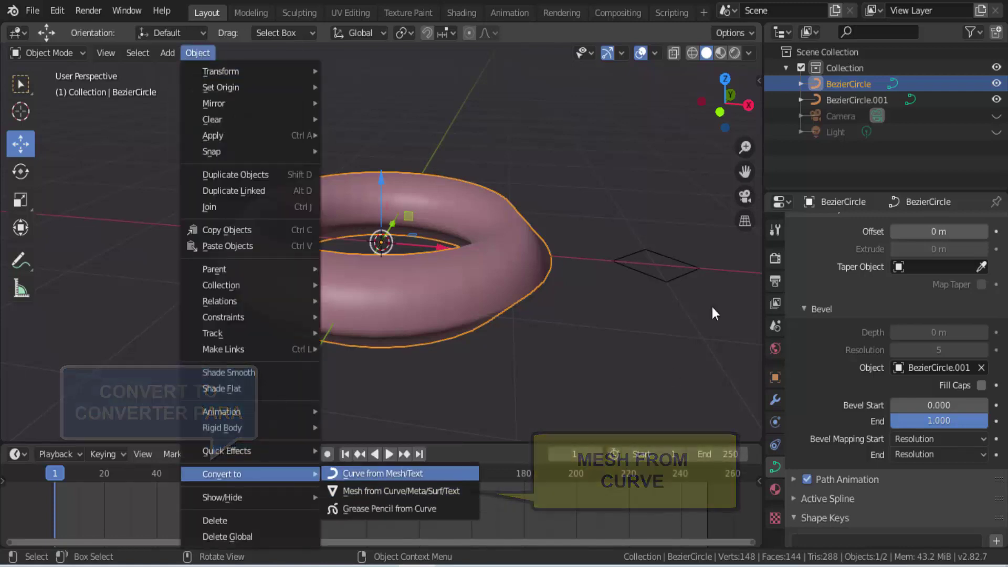
pyautogui.rightClick(622, 173)
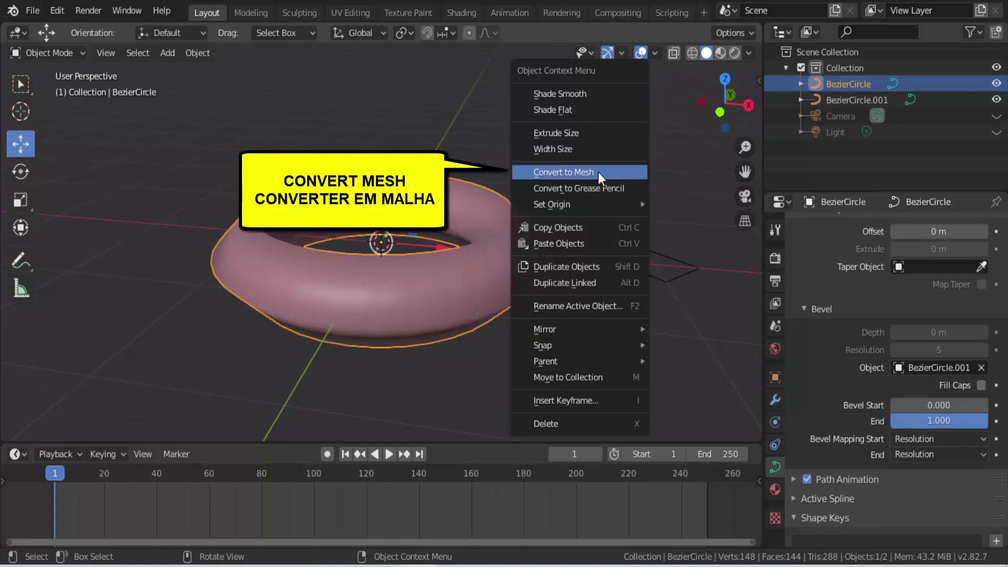
pyautogui.click(597, 172)
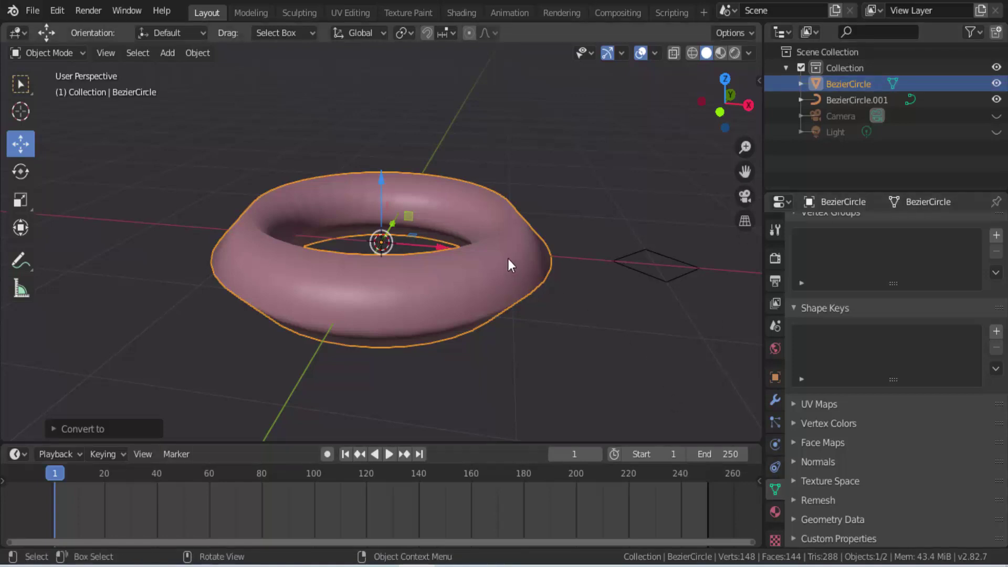
# Step: Enable Auto Smooth at 30° under Normals for faceted shading, then select the diamond curve
pyautogui.click(795, 462)
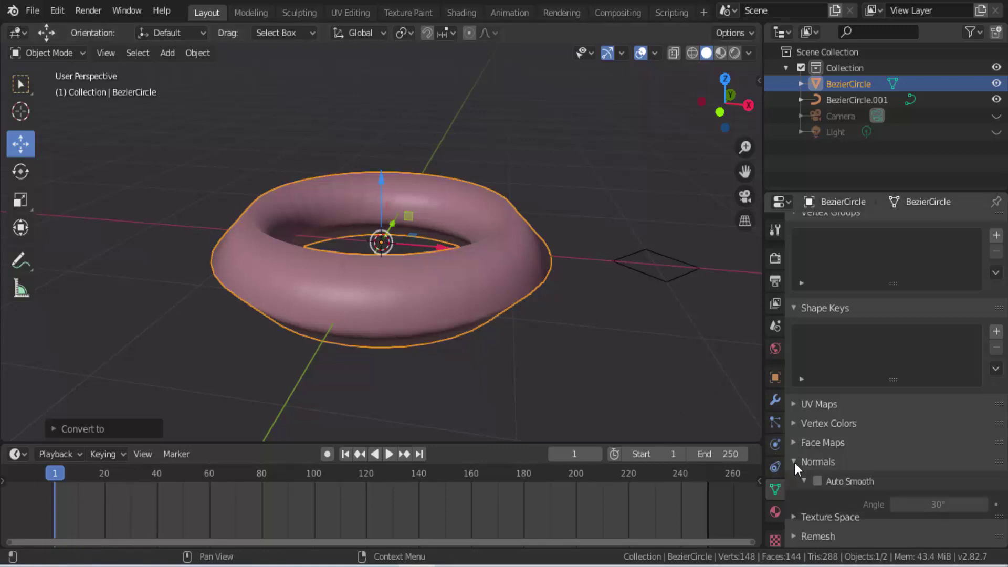
pyautogui.click(817, 482)
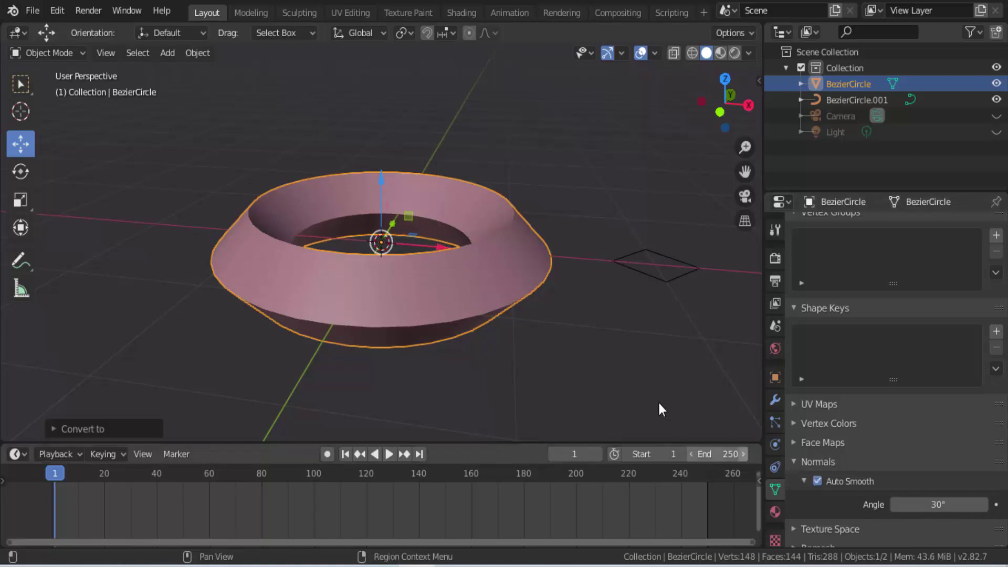
pyautogui.moveTo(721, 128)
pyautogui.mouseDown()
pyautogui.moveTo(733, 119)
pyautogui.moveTo(725, 108)
pyautogui.mouseUp()
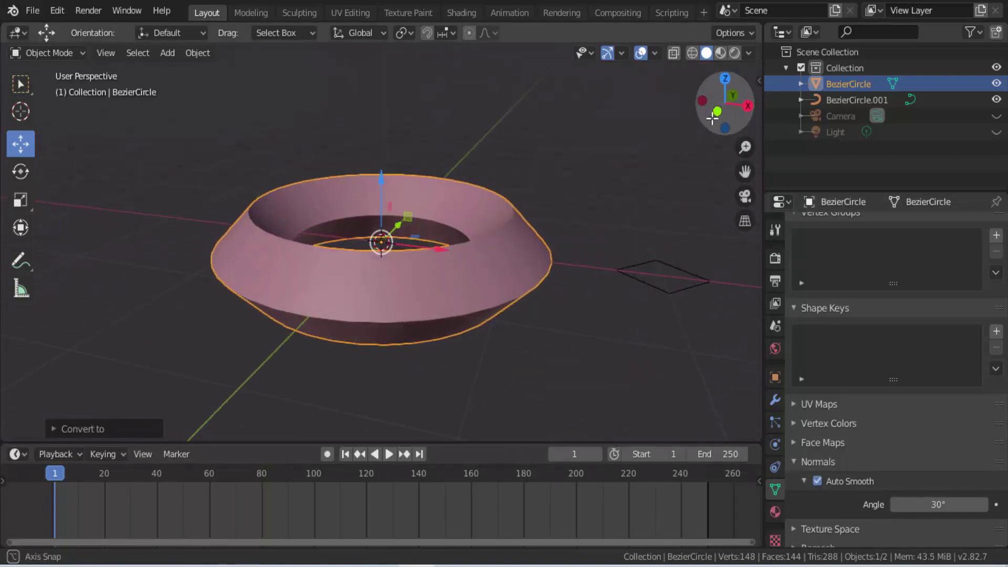
pyautogui.click(648, 284)
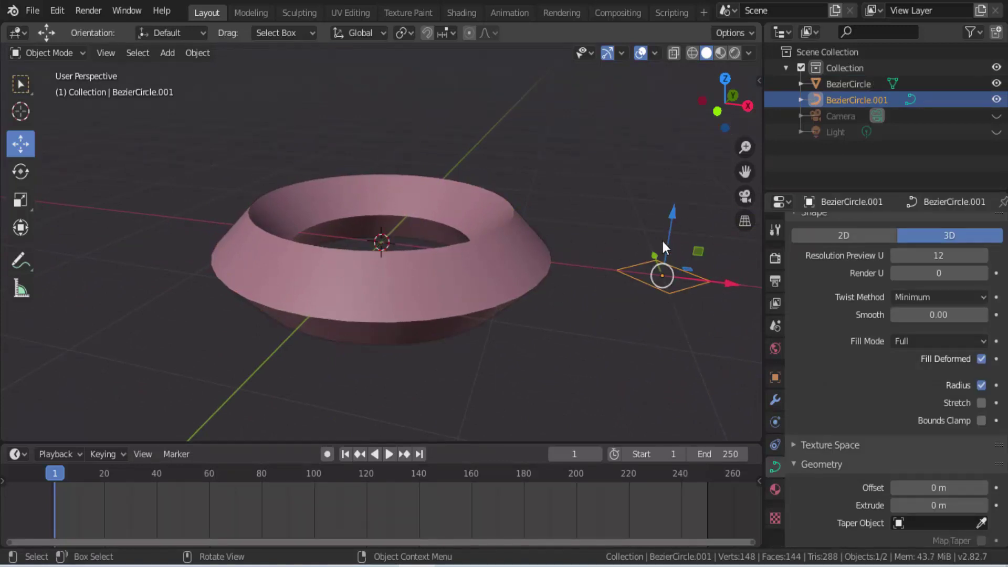
# Step: Delete the BezierCircle.001 diamond profile, leaving only the pink ring mesh
pyautogui.press('x')
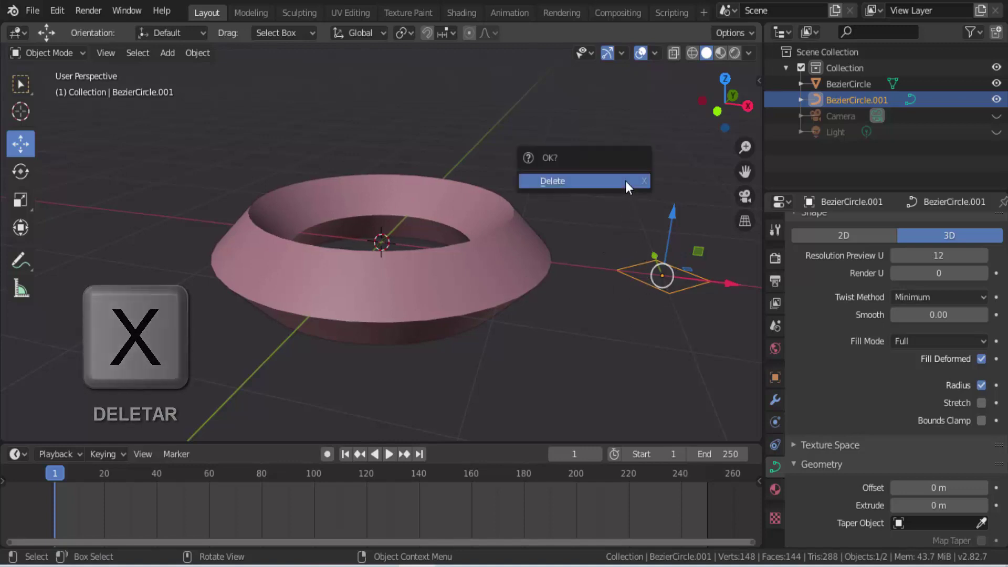
pyautogui.click(626, 181)
pyautogui.moveTo(716, 128)
pyautogui.mouseDown()
pyautogui.moveTo(725, 103)
pyautogui.moveTo(717, 122)
pyautogui.mouseUp()
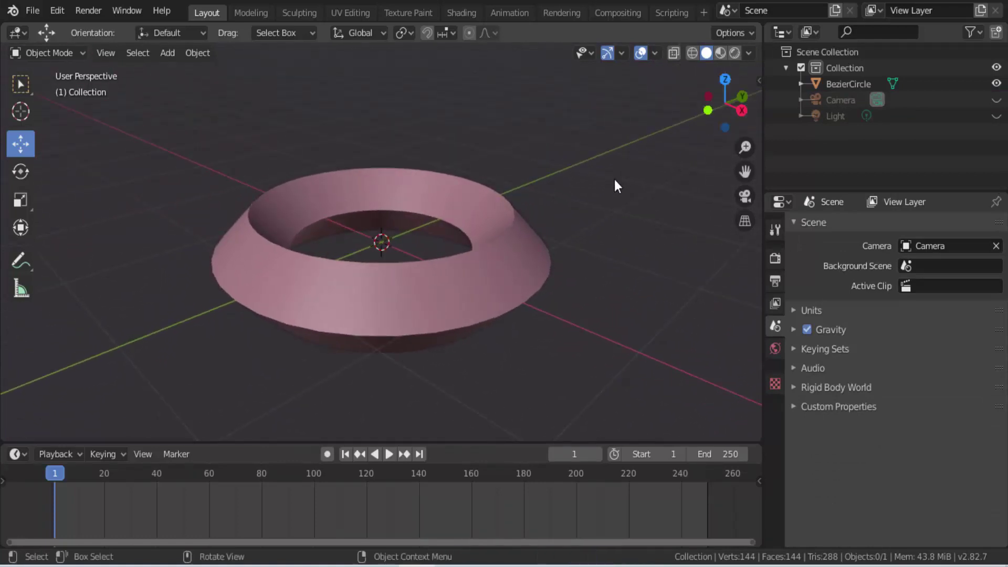